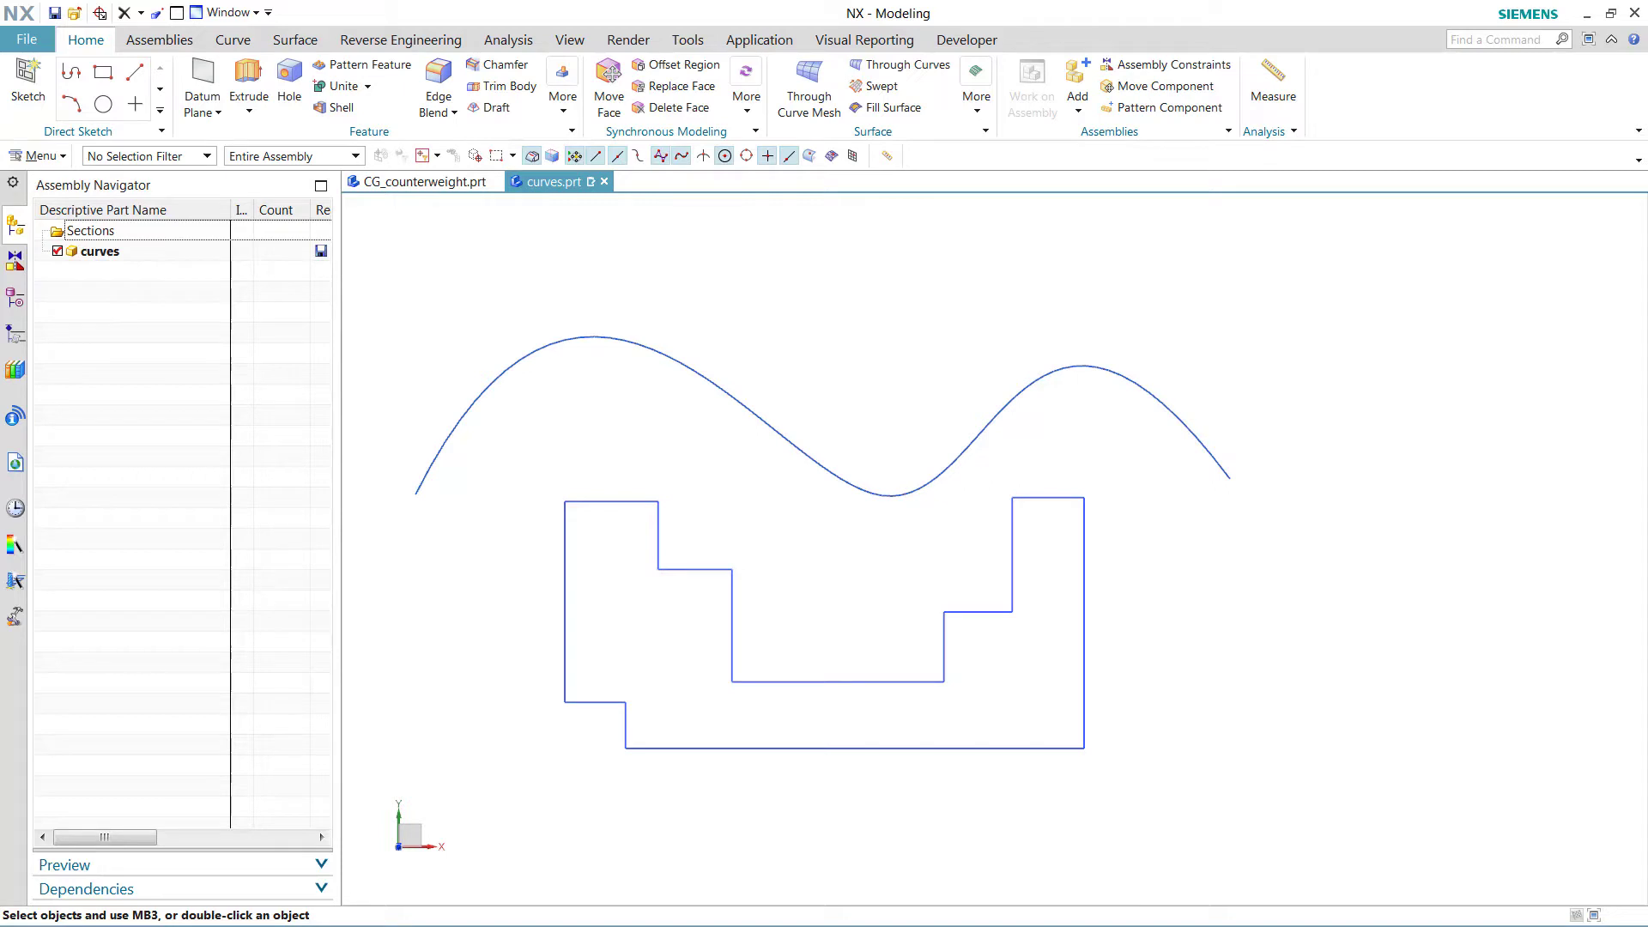
- Measure the minimum distance between the spline and an object set of all lines of the stepped closed profile
{"action": "left_click", "coordinate": [1273, 86]}
{"action": "left_click", "coordinate": [96, 263]}
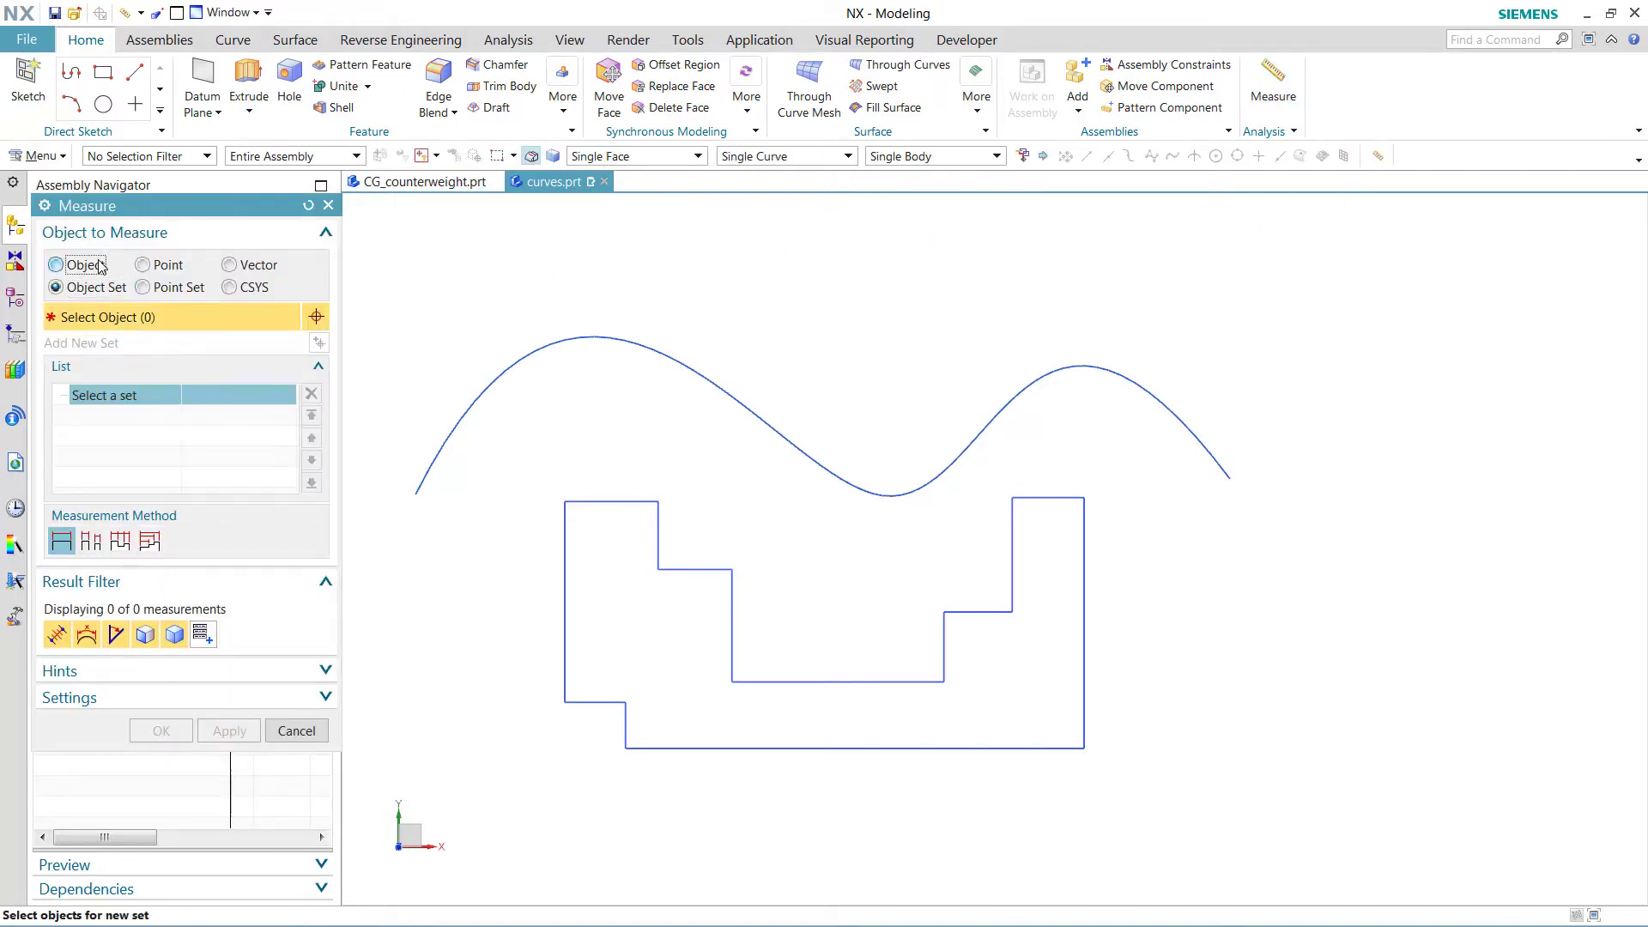
{"action": "left_click", "coordinate": [518, 360]}
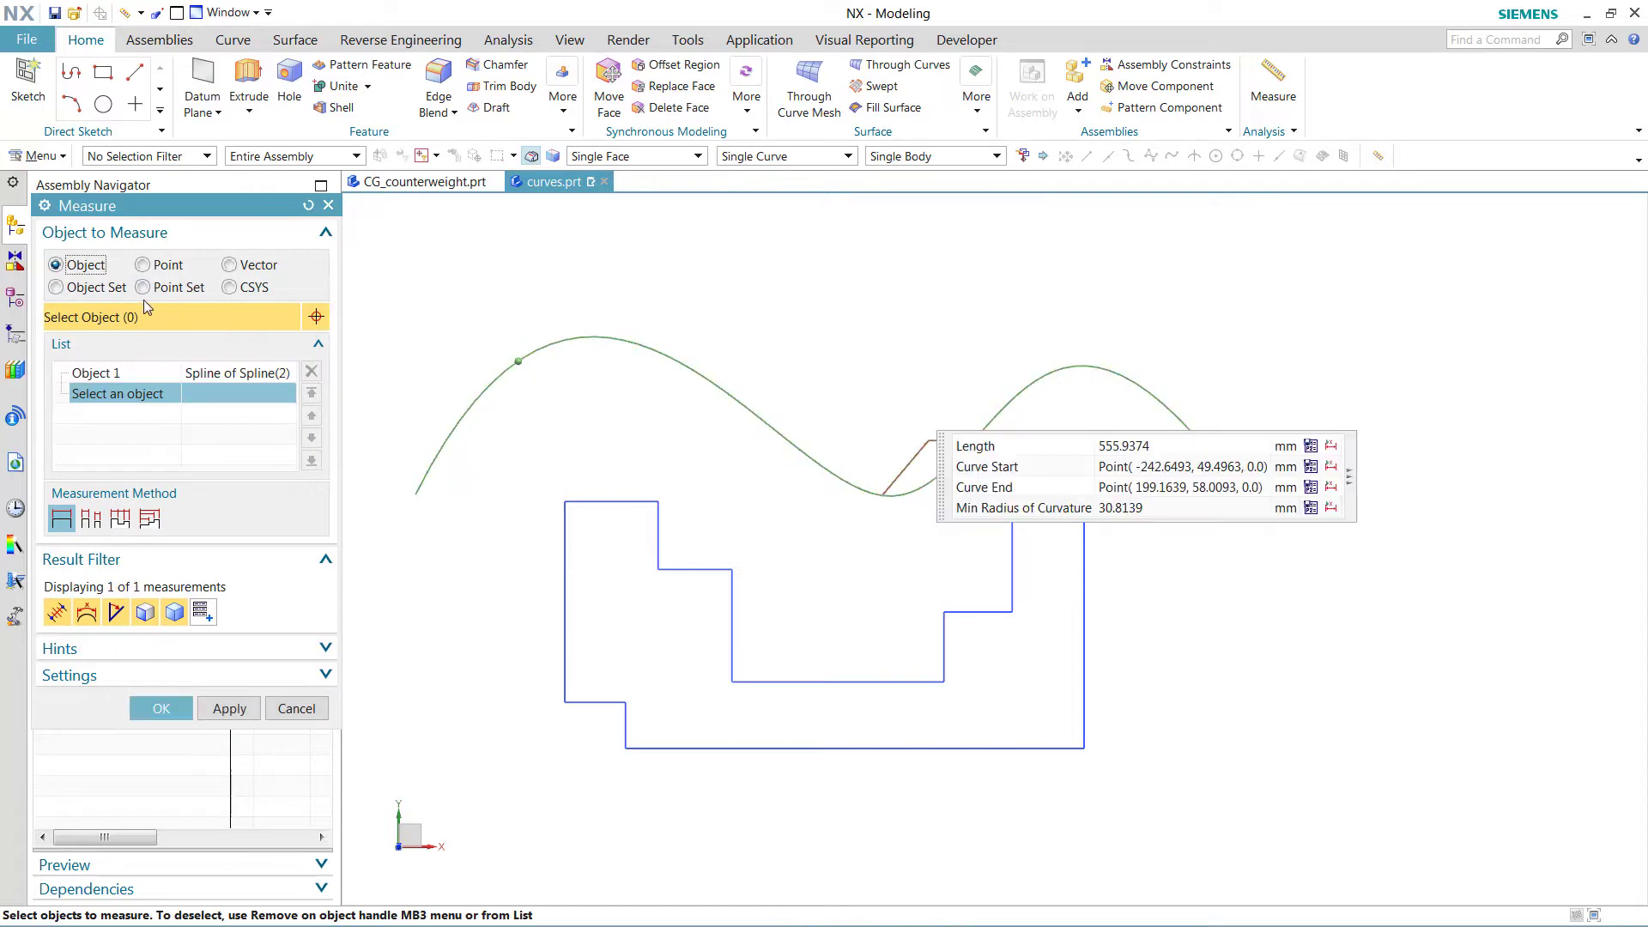
{"action": "left_click", "coordinate": [97, 289]}
{"action": "left_click_drag", "start_coordinate": [519, 470], "coordinate": [1168, 838]}
{"action": "middle_click", "coordinate": [1122, 809]}
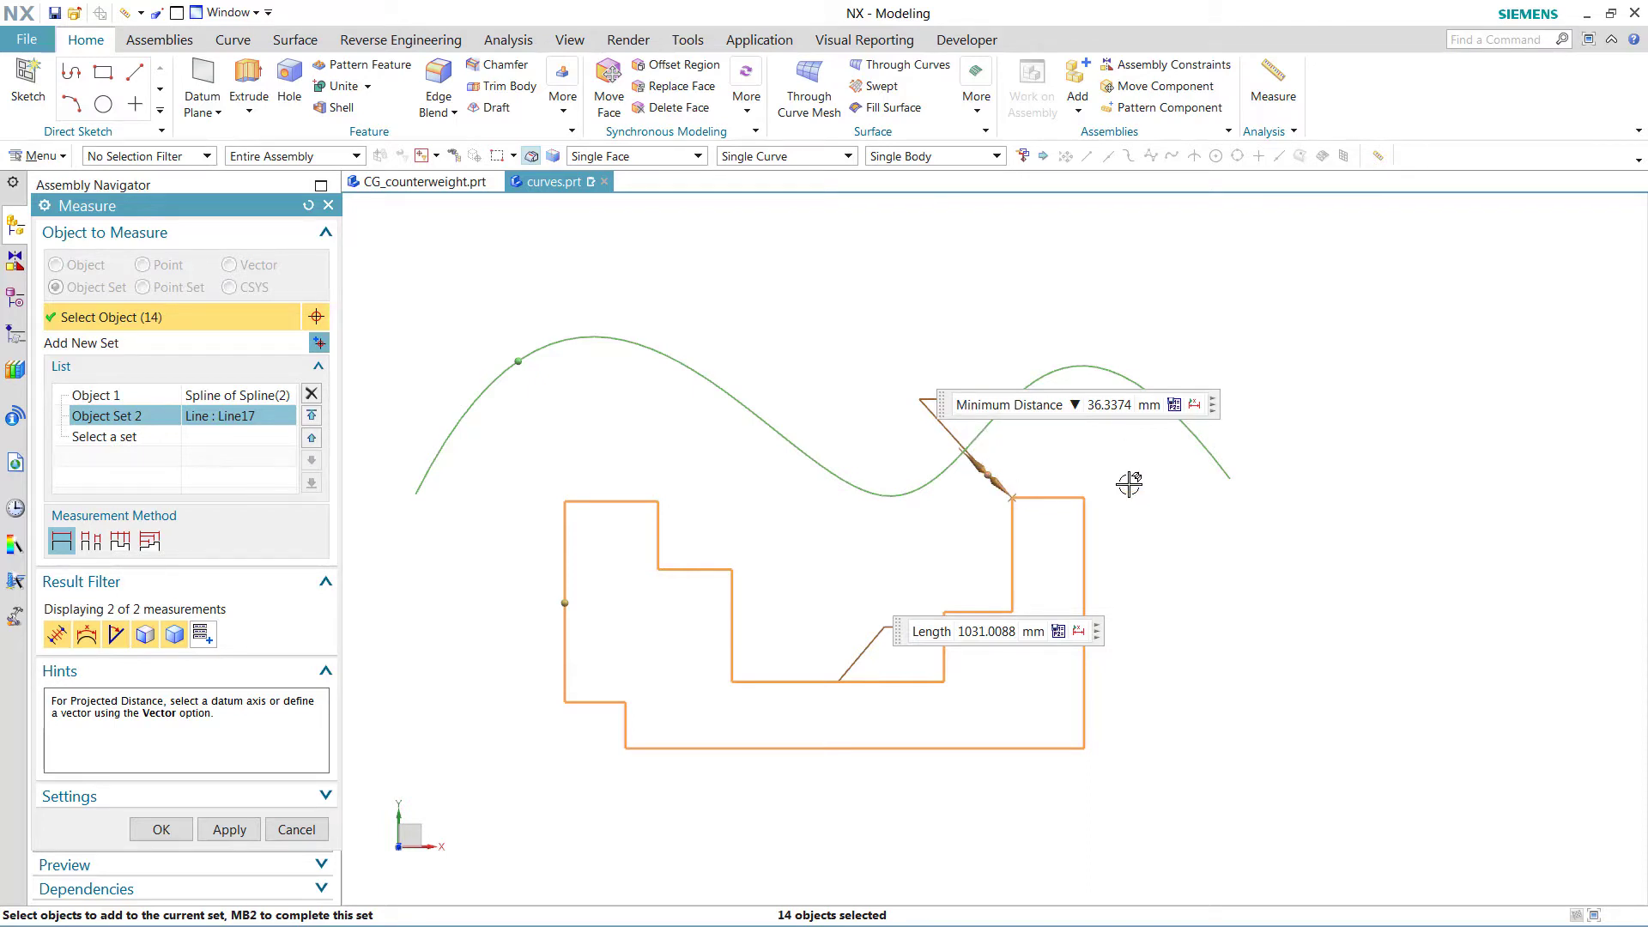
{"action": "left_click", "coordinate": [1174, 405]}
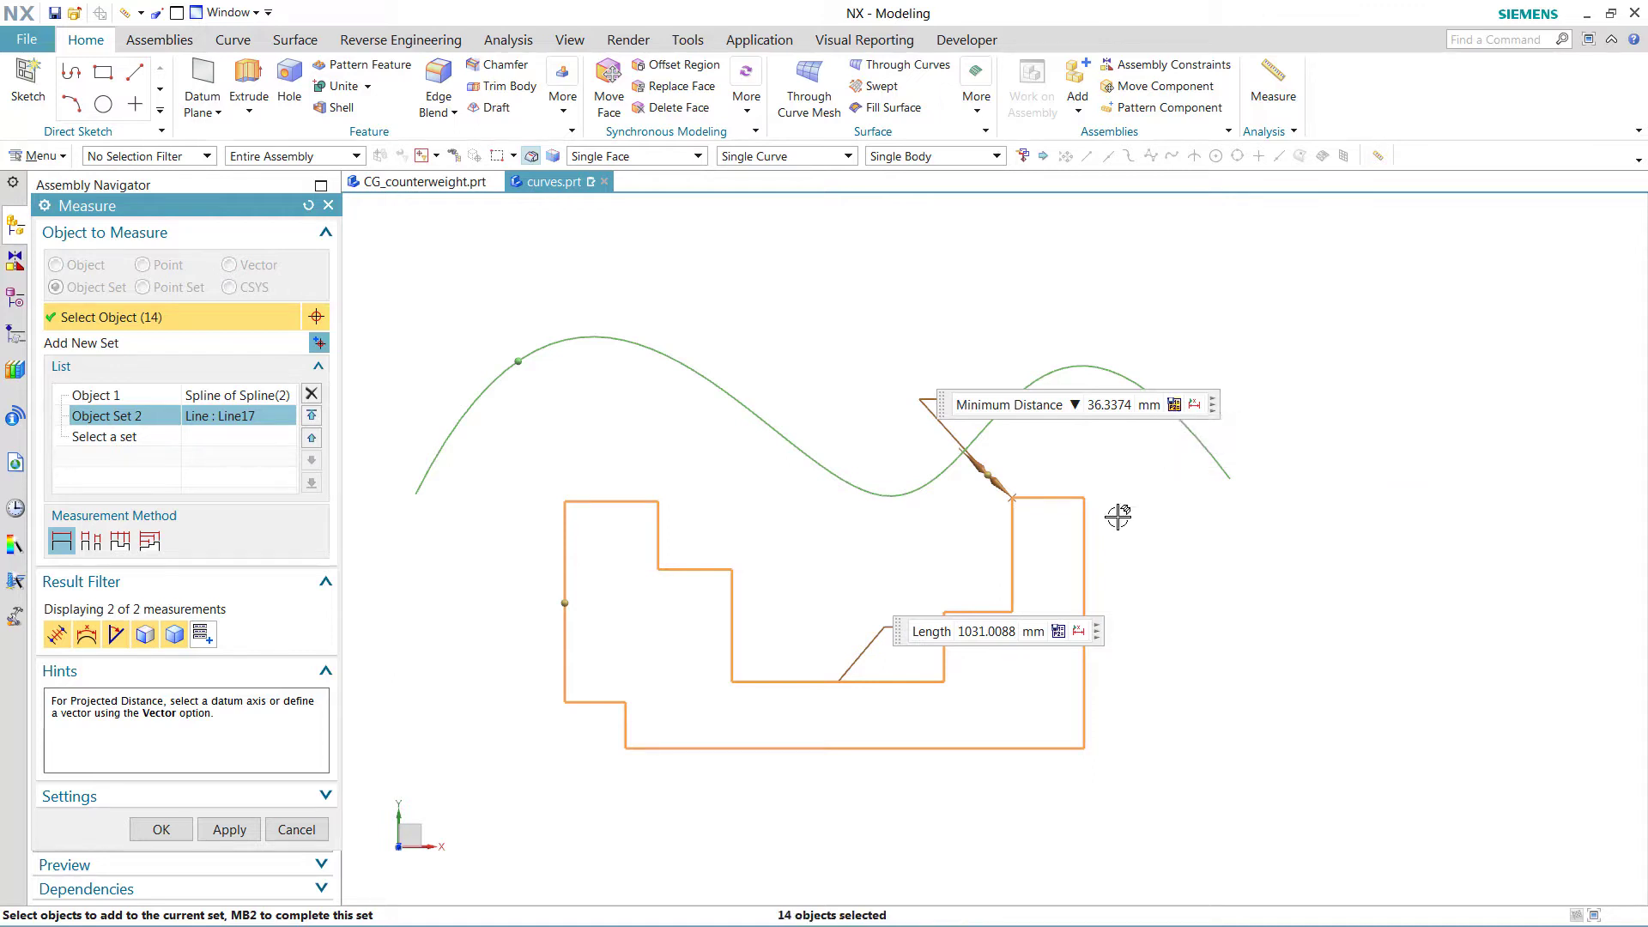
{"action": "left_click", "coordinate": [1195, 409]}
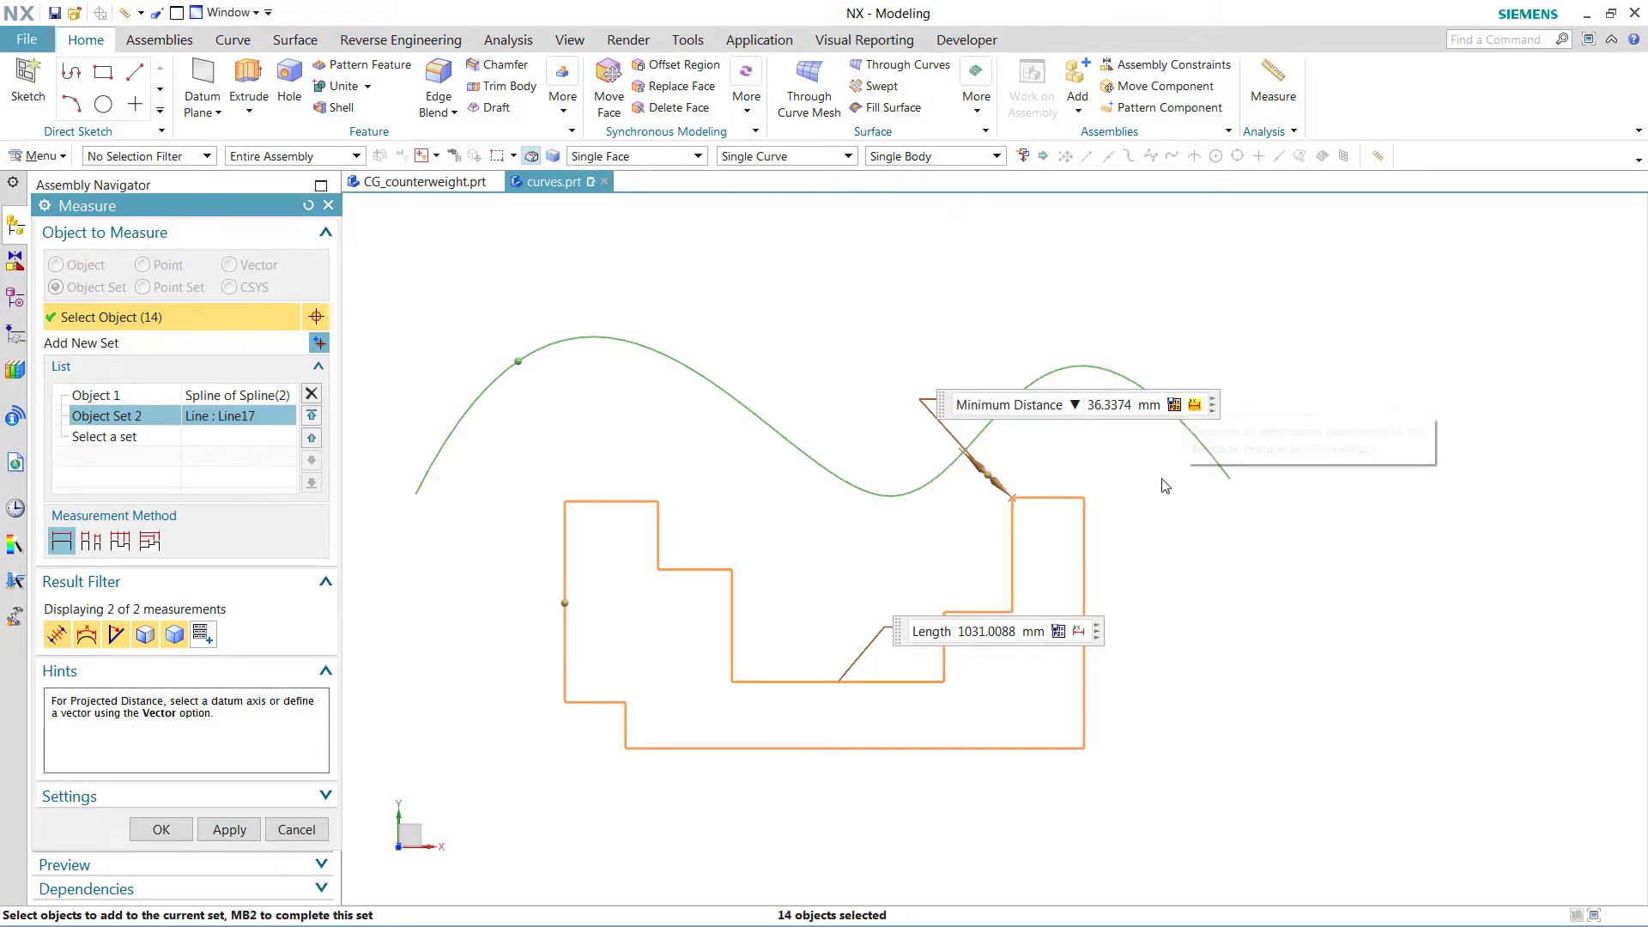
{"action": "left_click", "coordinate": [1194, 404]}
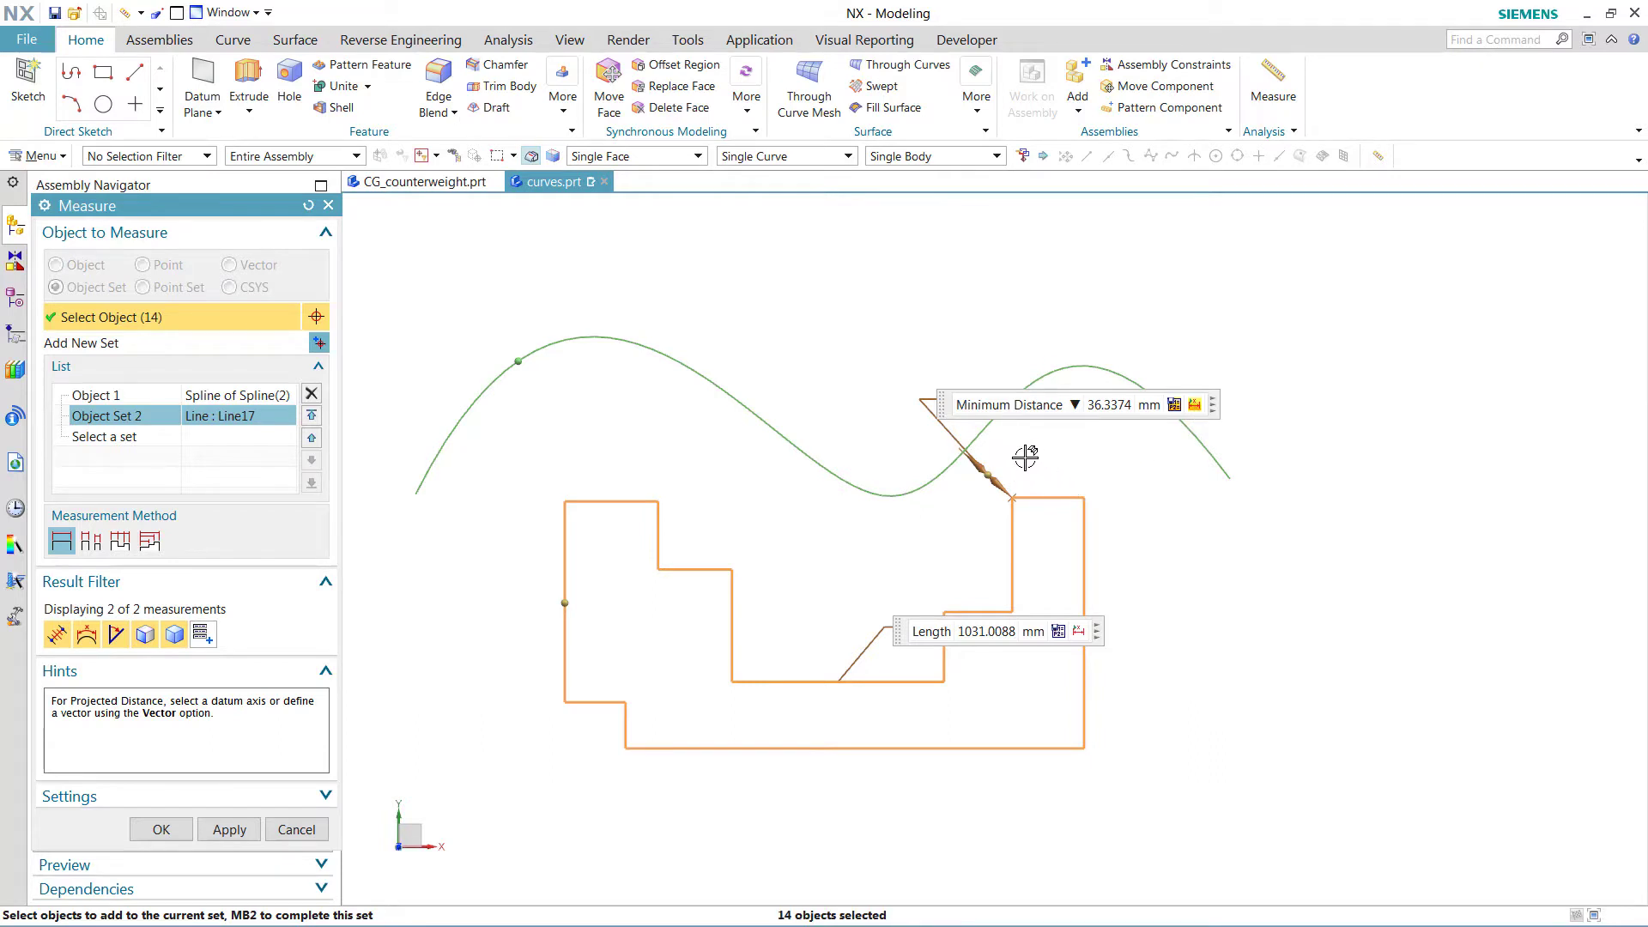
{"action": "left_click", "coordinate": [1213, 409]}
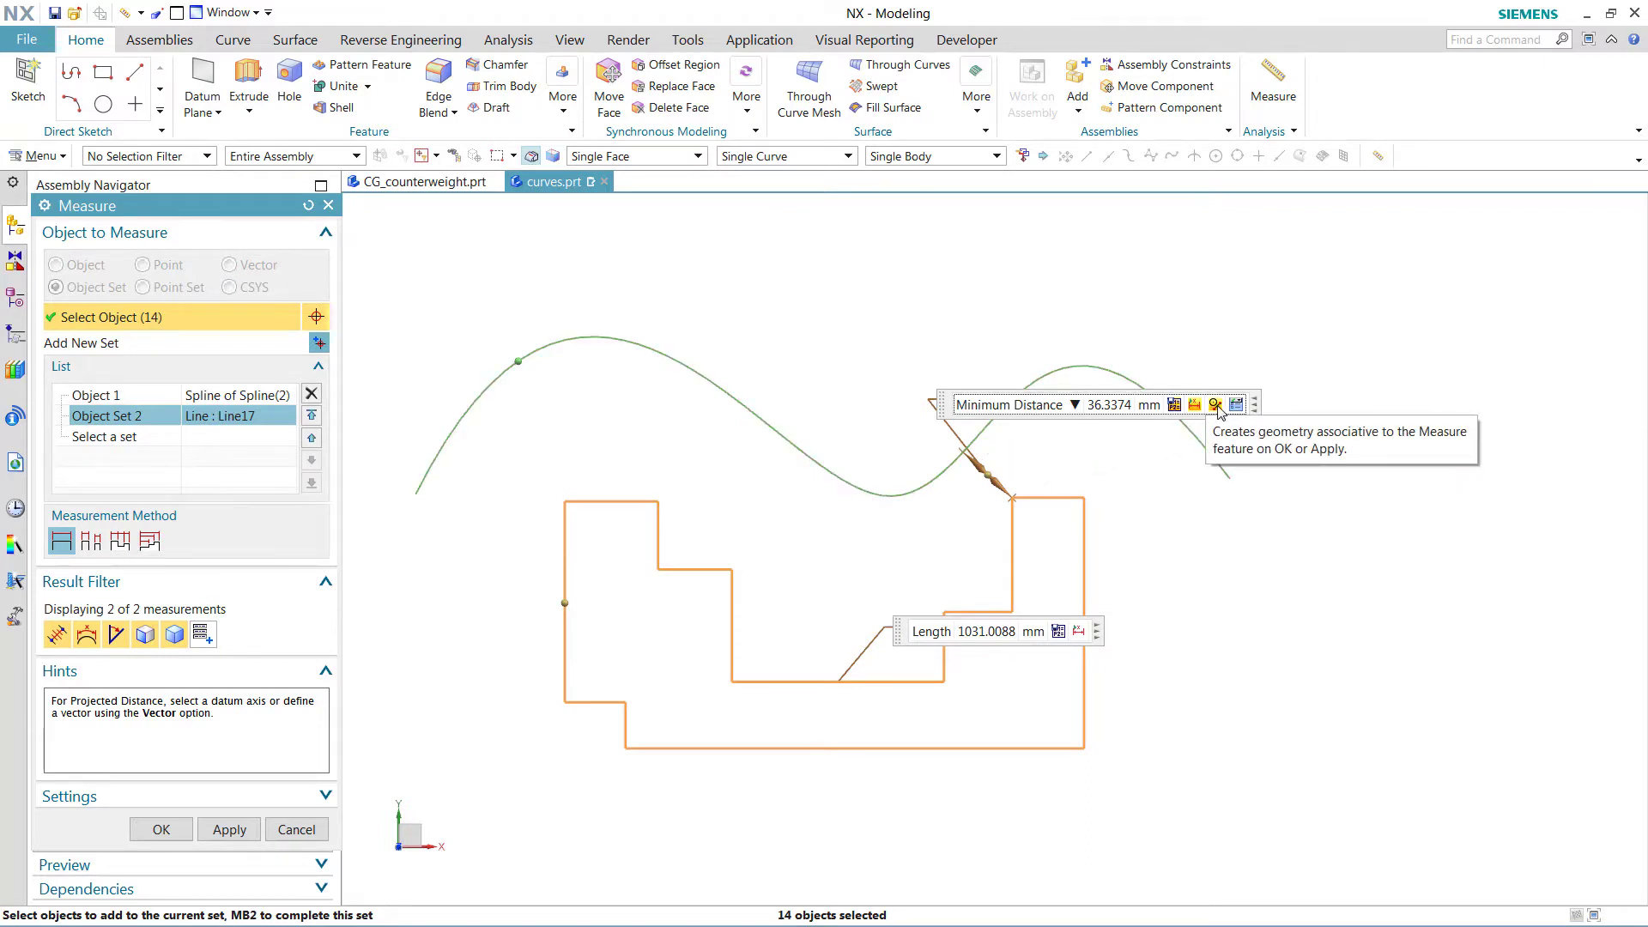
{"action": "left_click", "coordinate": [1175, 406]}
{"action": "left_click", "coordinate": [1194, 407]}
{"action": "left_click", "coordinate": [1214, 409]}
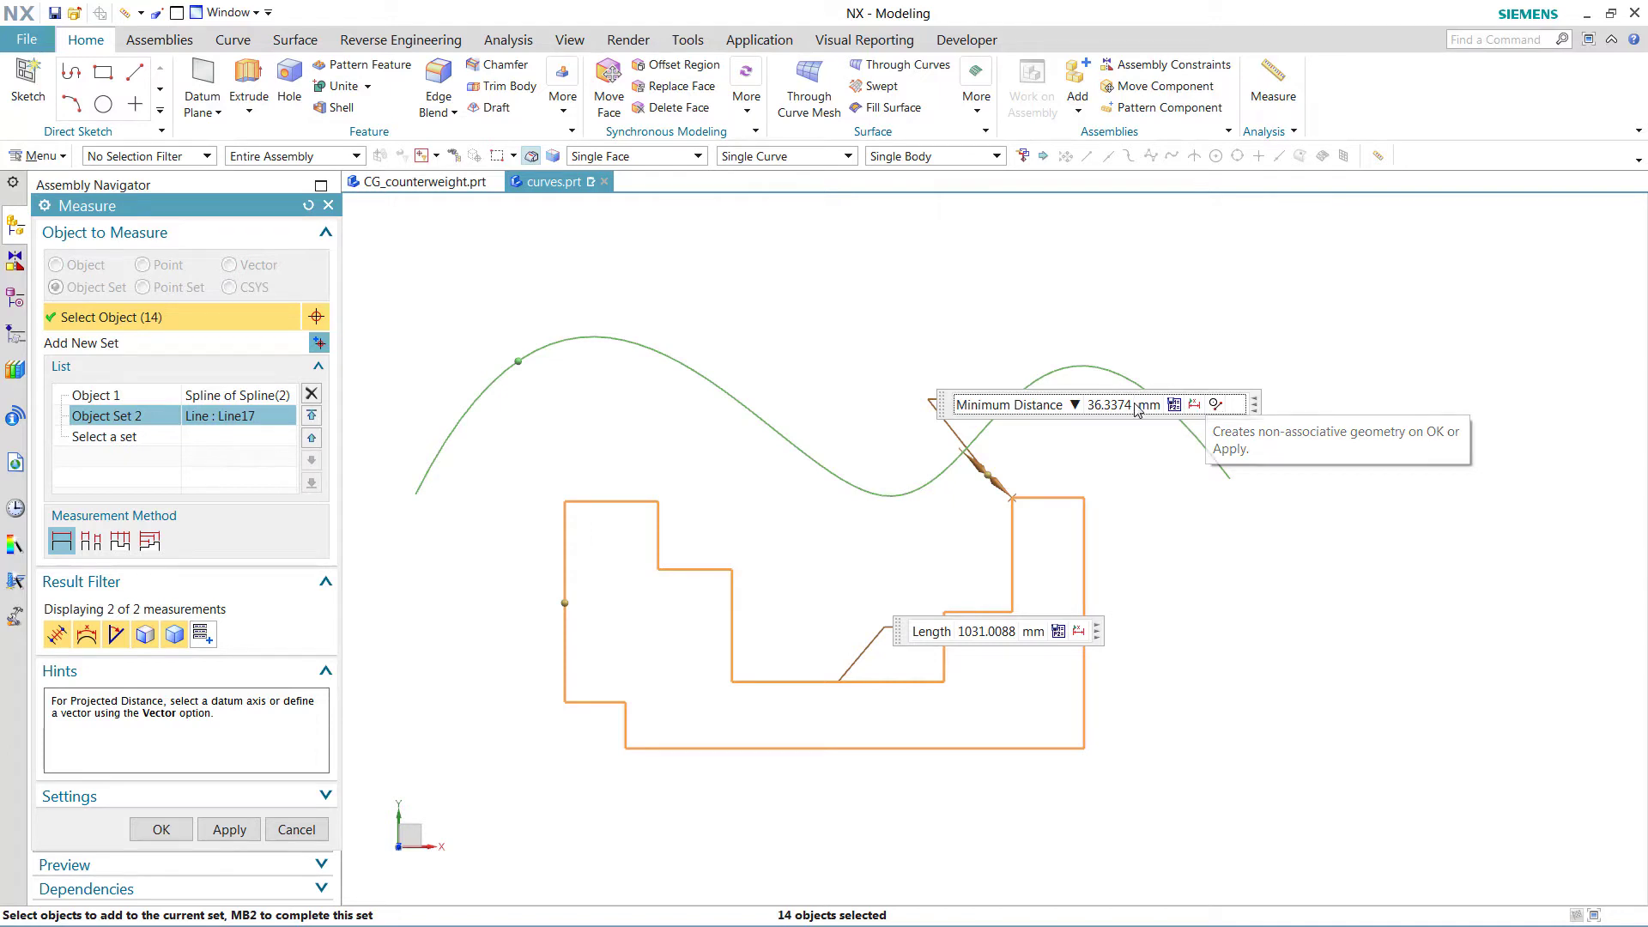
- Create the minimum distance as an associative measurement with an annotation and associative geometry
{"action": "left_click", "coordinate": [1174, 406]}
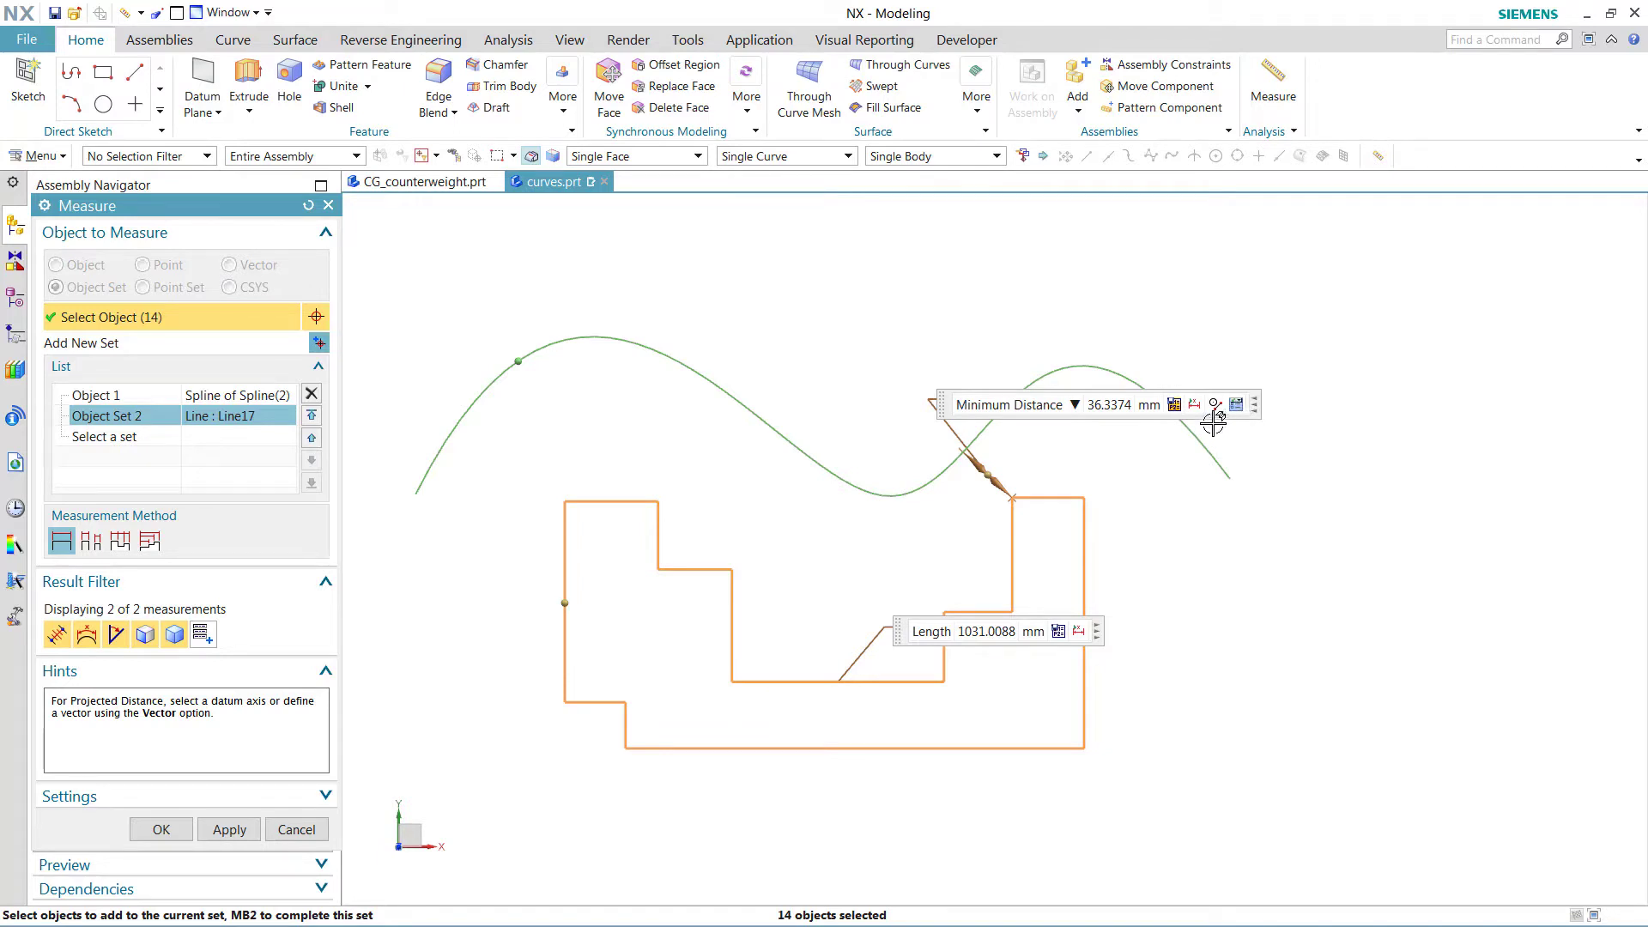
{"action": "left_click", "coordinate": [1237, 406]}
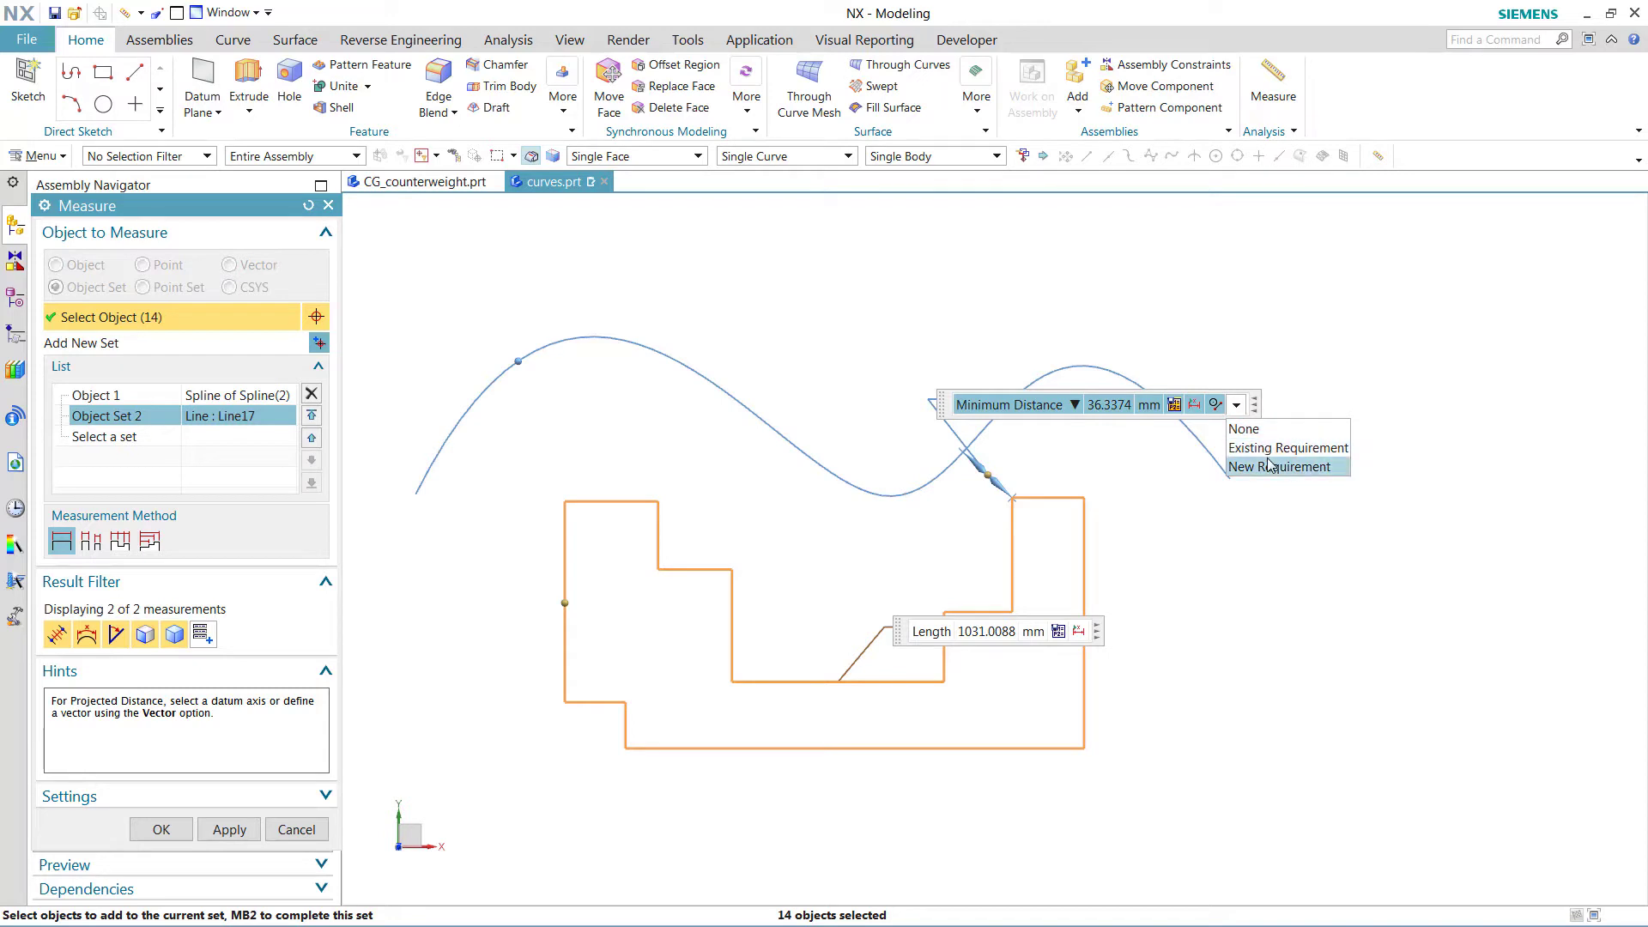
{"action": "left_click", "coordinate": [1214, 432]}
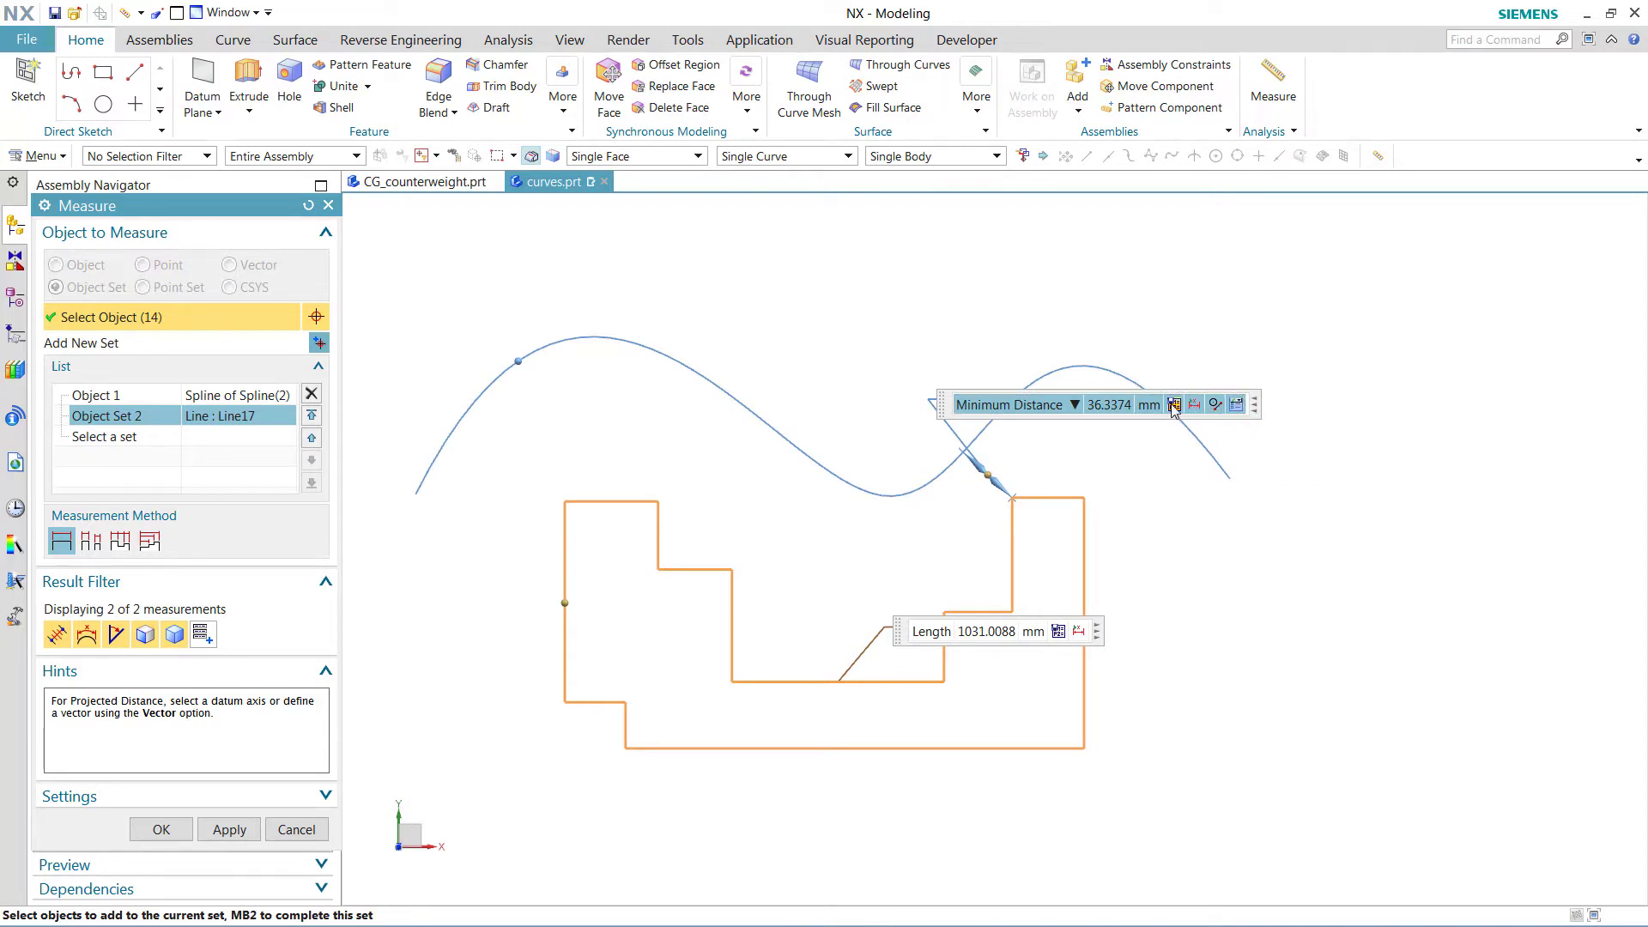
{"action": "left_click", "coordinate": [1214, 411]}
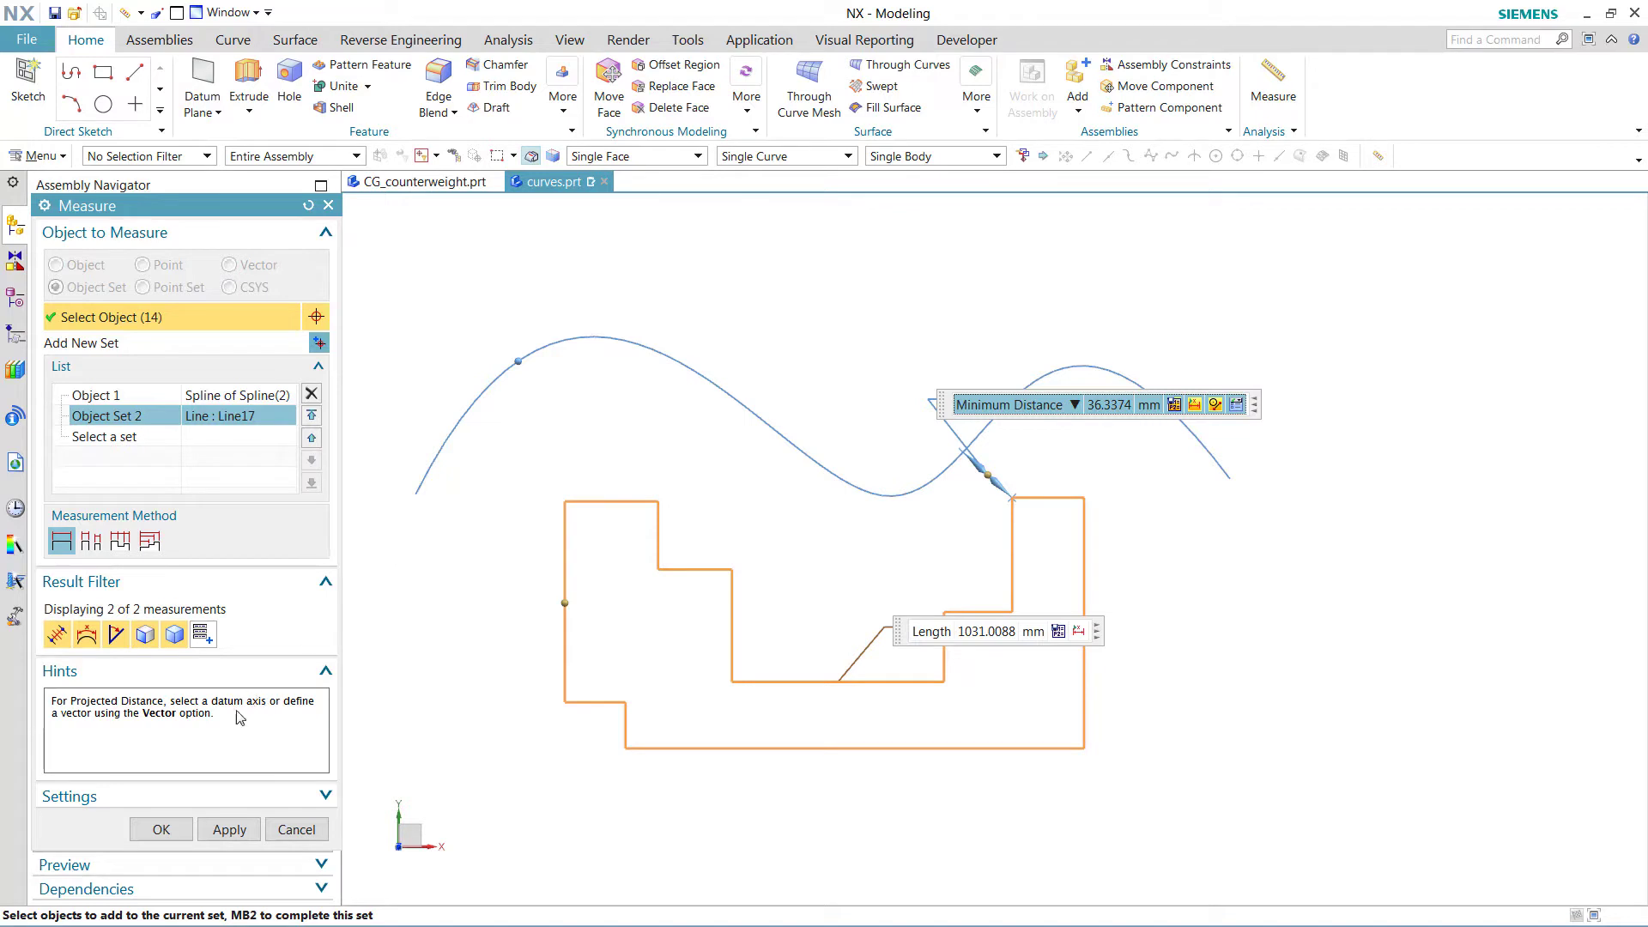
{"action": "left_click", "coordinate": [160, 832]}
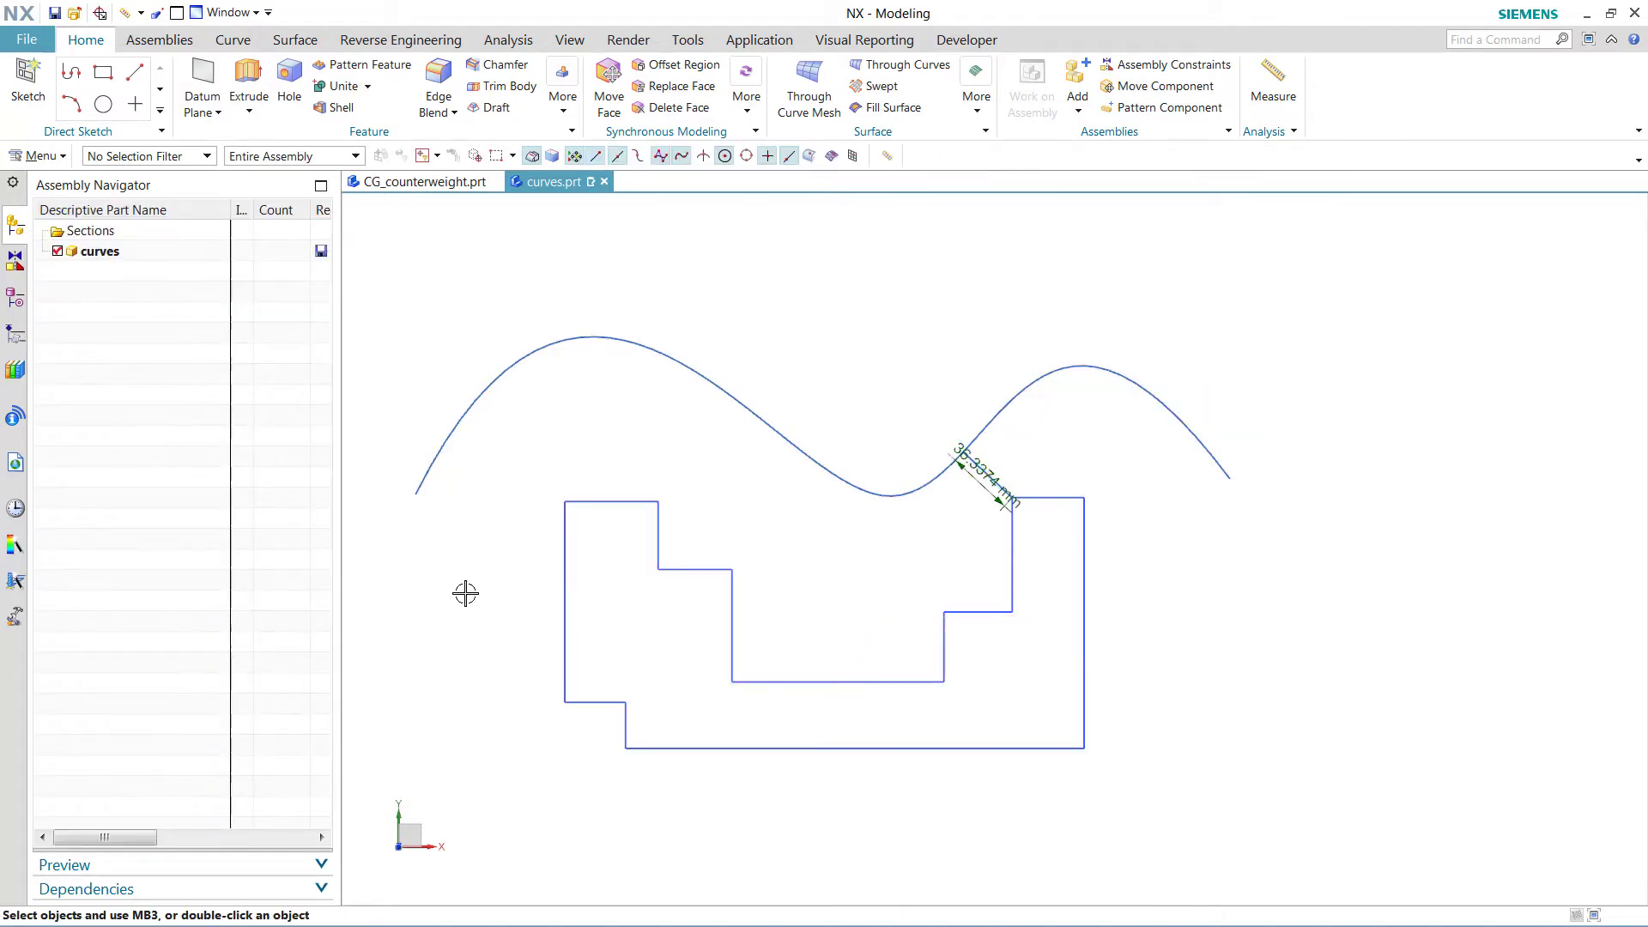
- Examine the distance measurement feature in the model history and its parameter details
{"action": "left_click", "coordinate": [15, 297]}
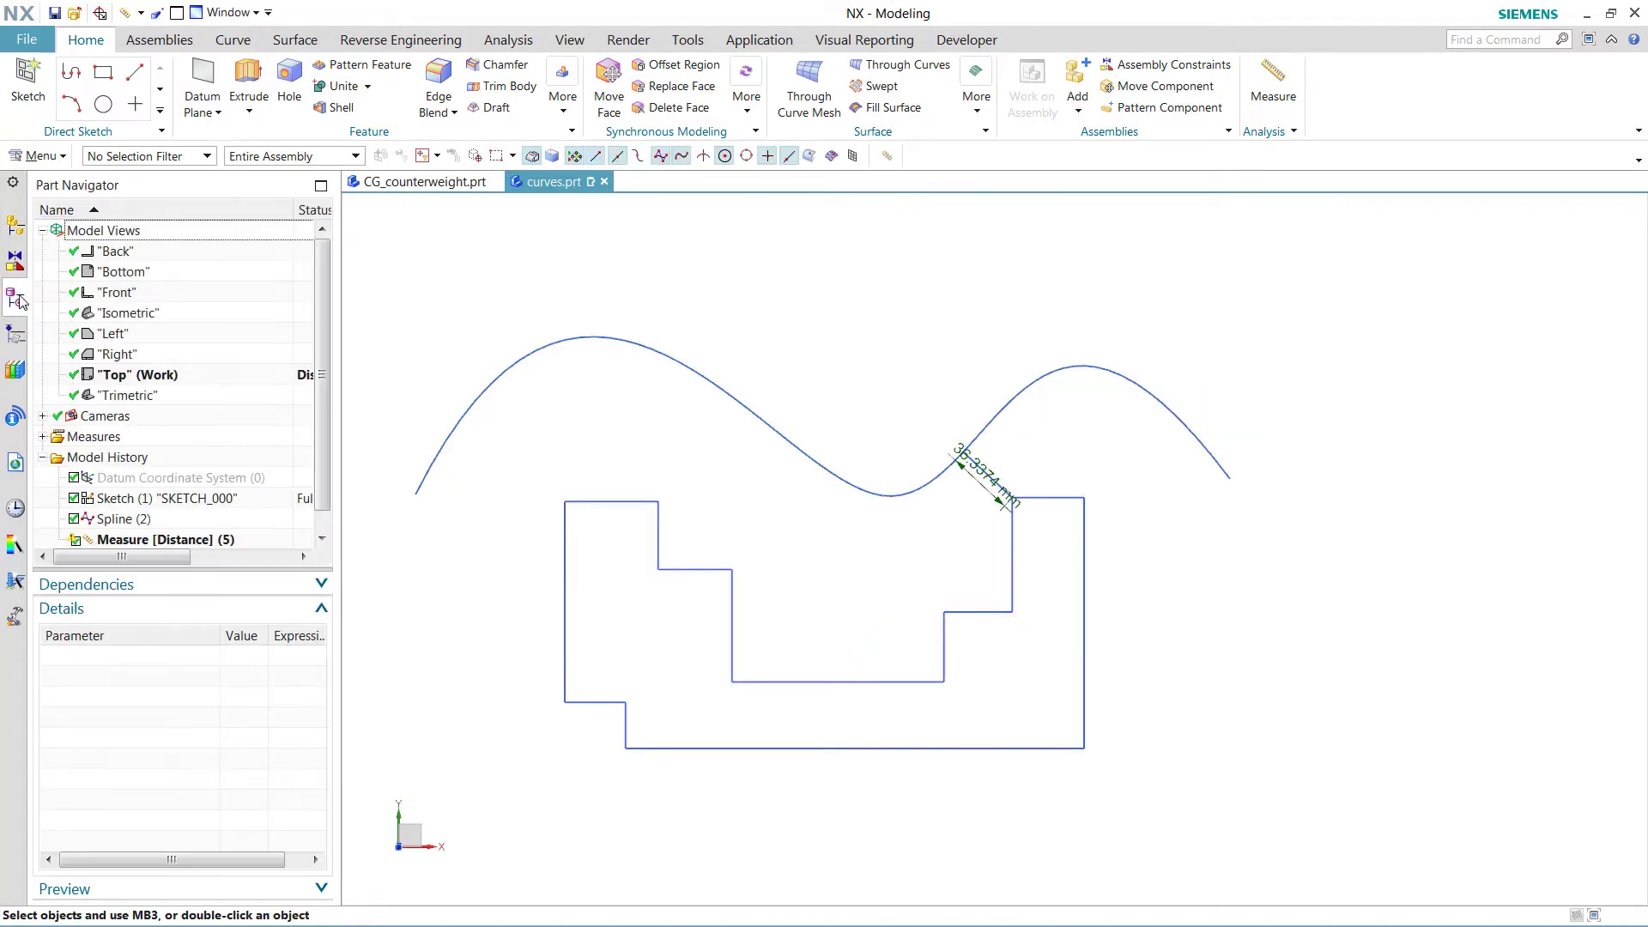
{"action": "left_click", "coordinate": [176, 520]}
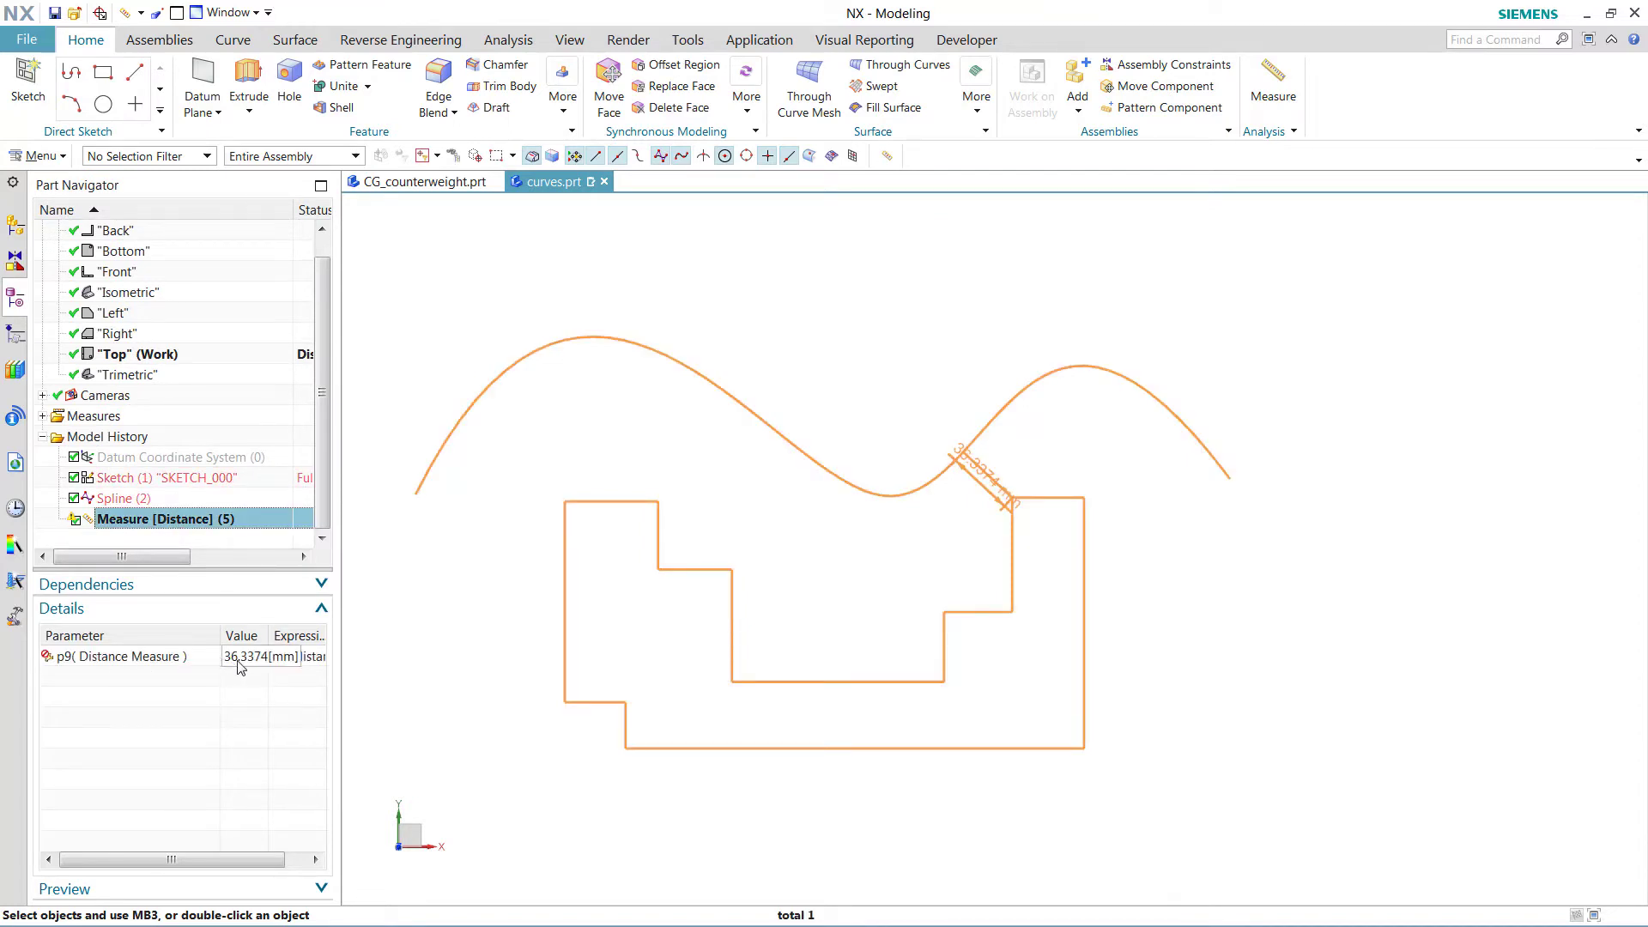
{"action": "key", "text": "Escape"}
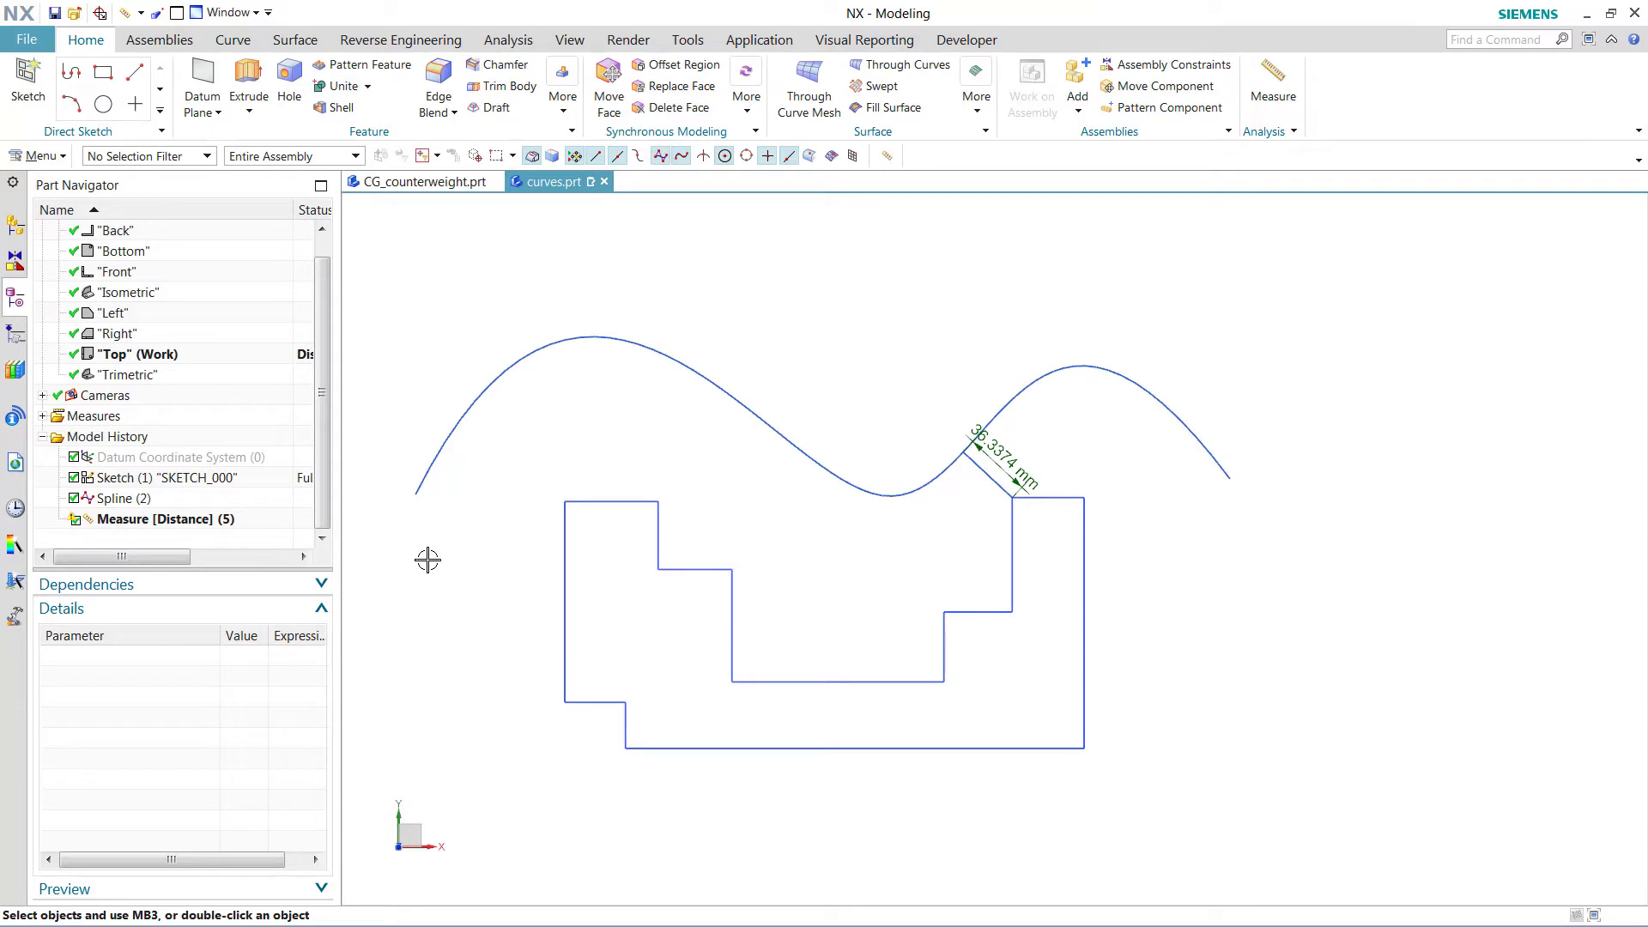
- Reshape the spline by moving its lower middle pole sideways towards the profile's inner step near the spline's start
{"action": "double_click", "coordinate": [819, 461]}
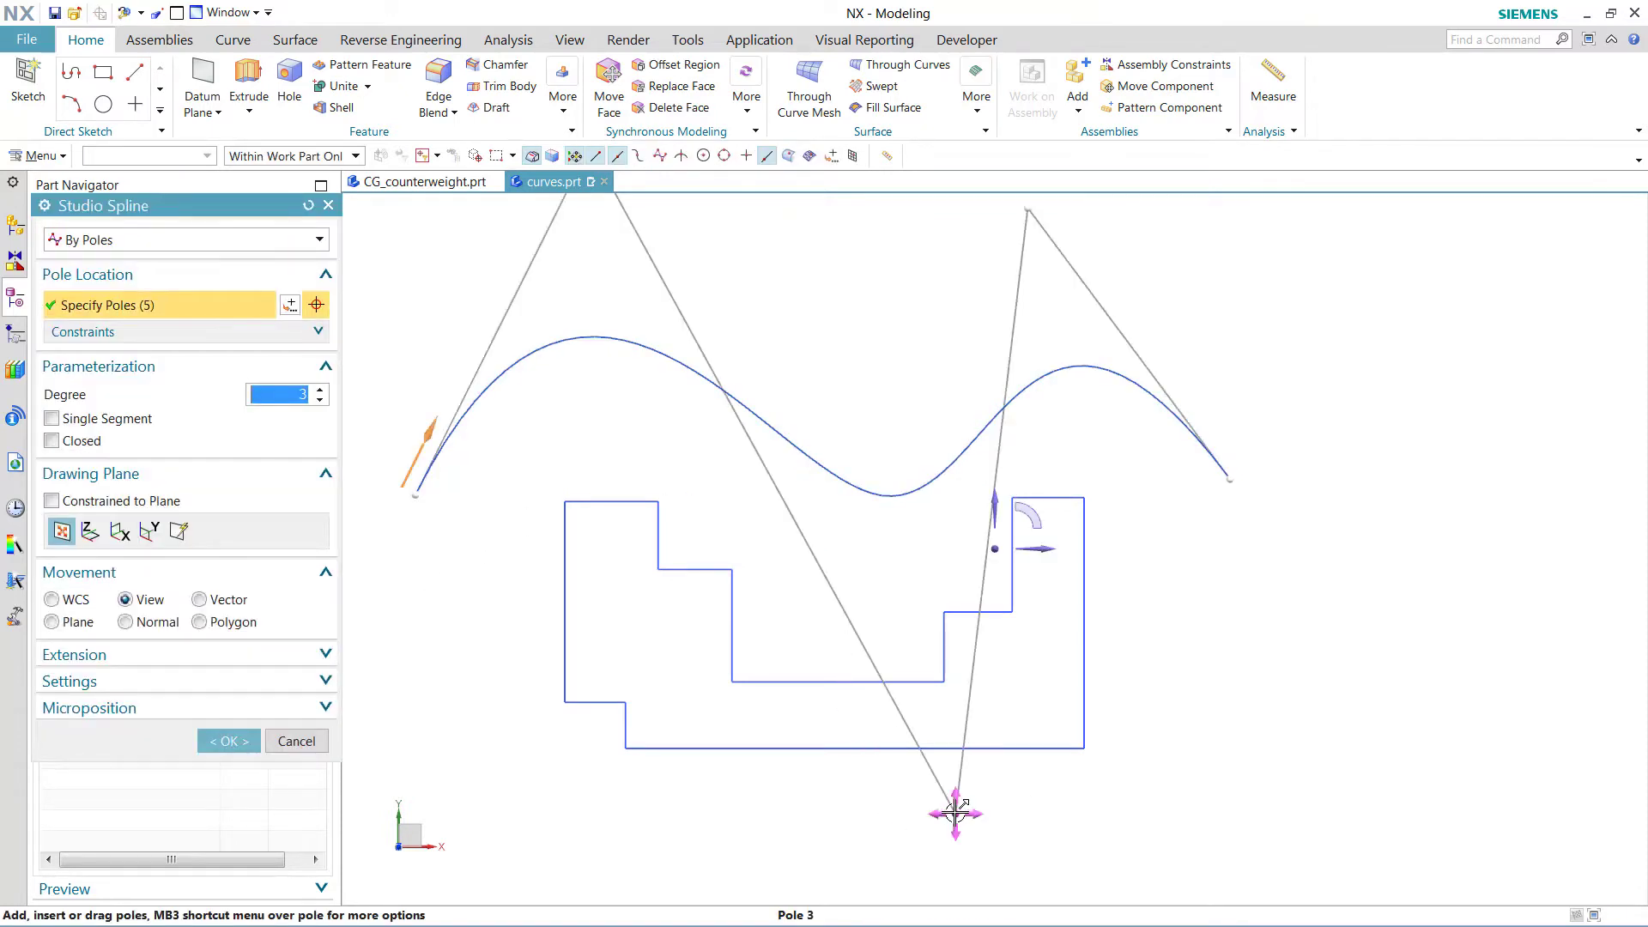
{"action": "left_click_drag", "start_coordinate": [942, 813], "coordinate": [754, 837]}
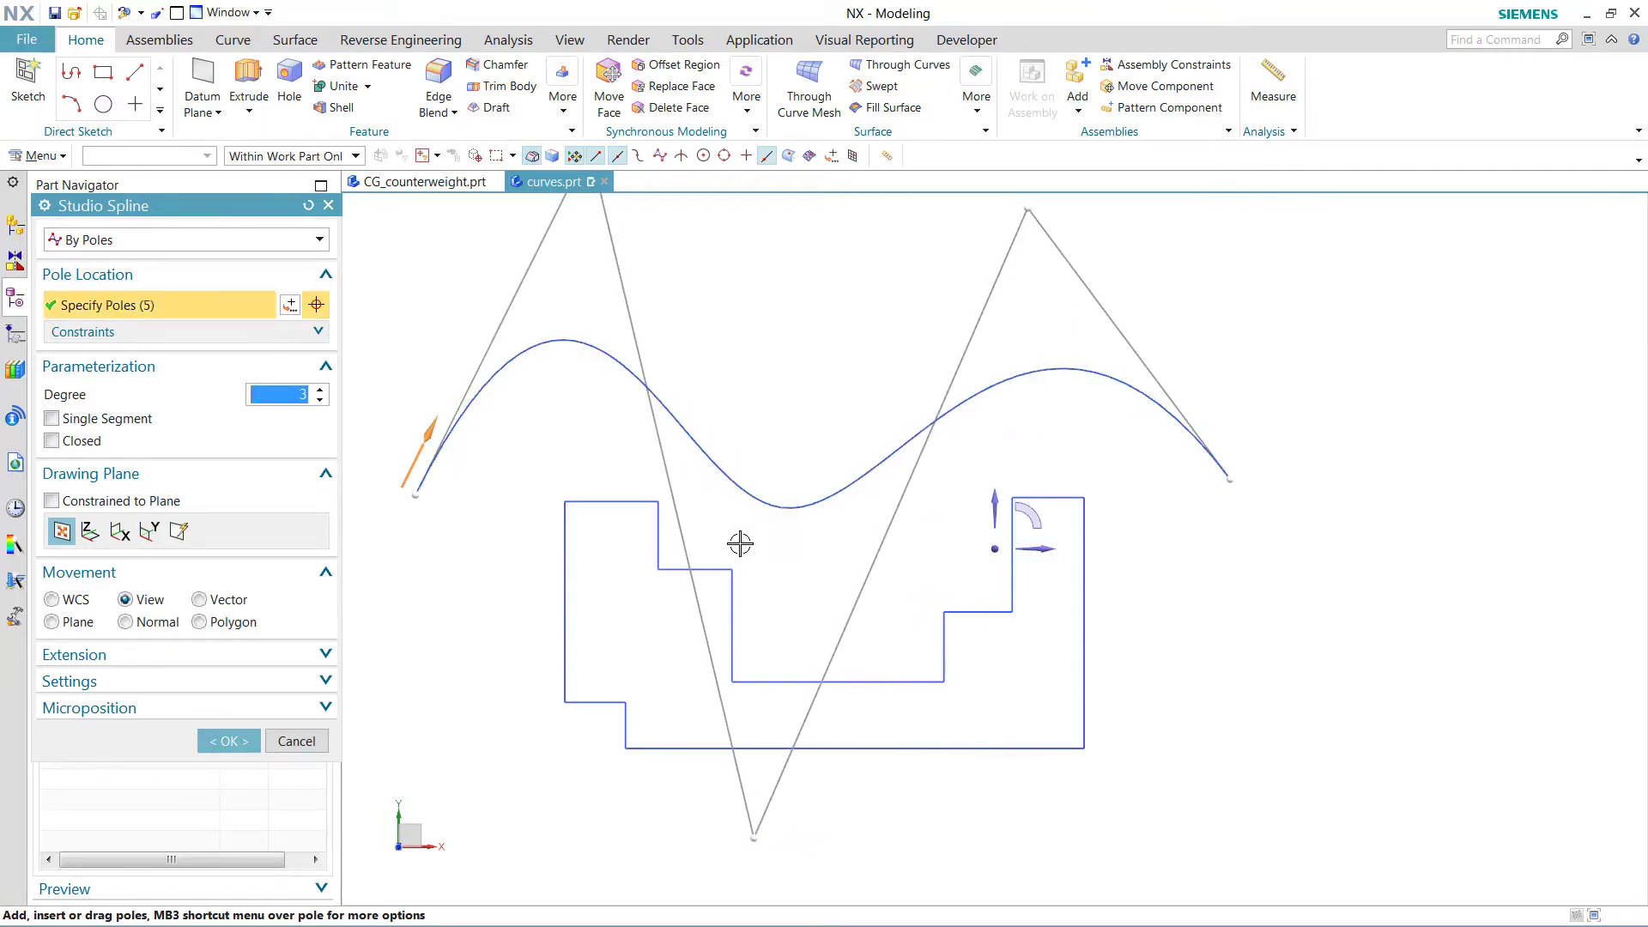
{"action": "left_click", "coordinate": [228, 741]}
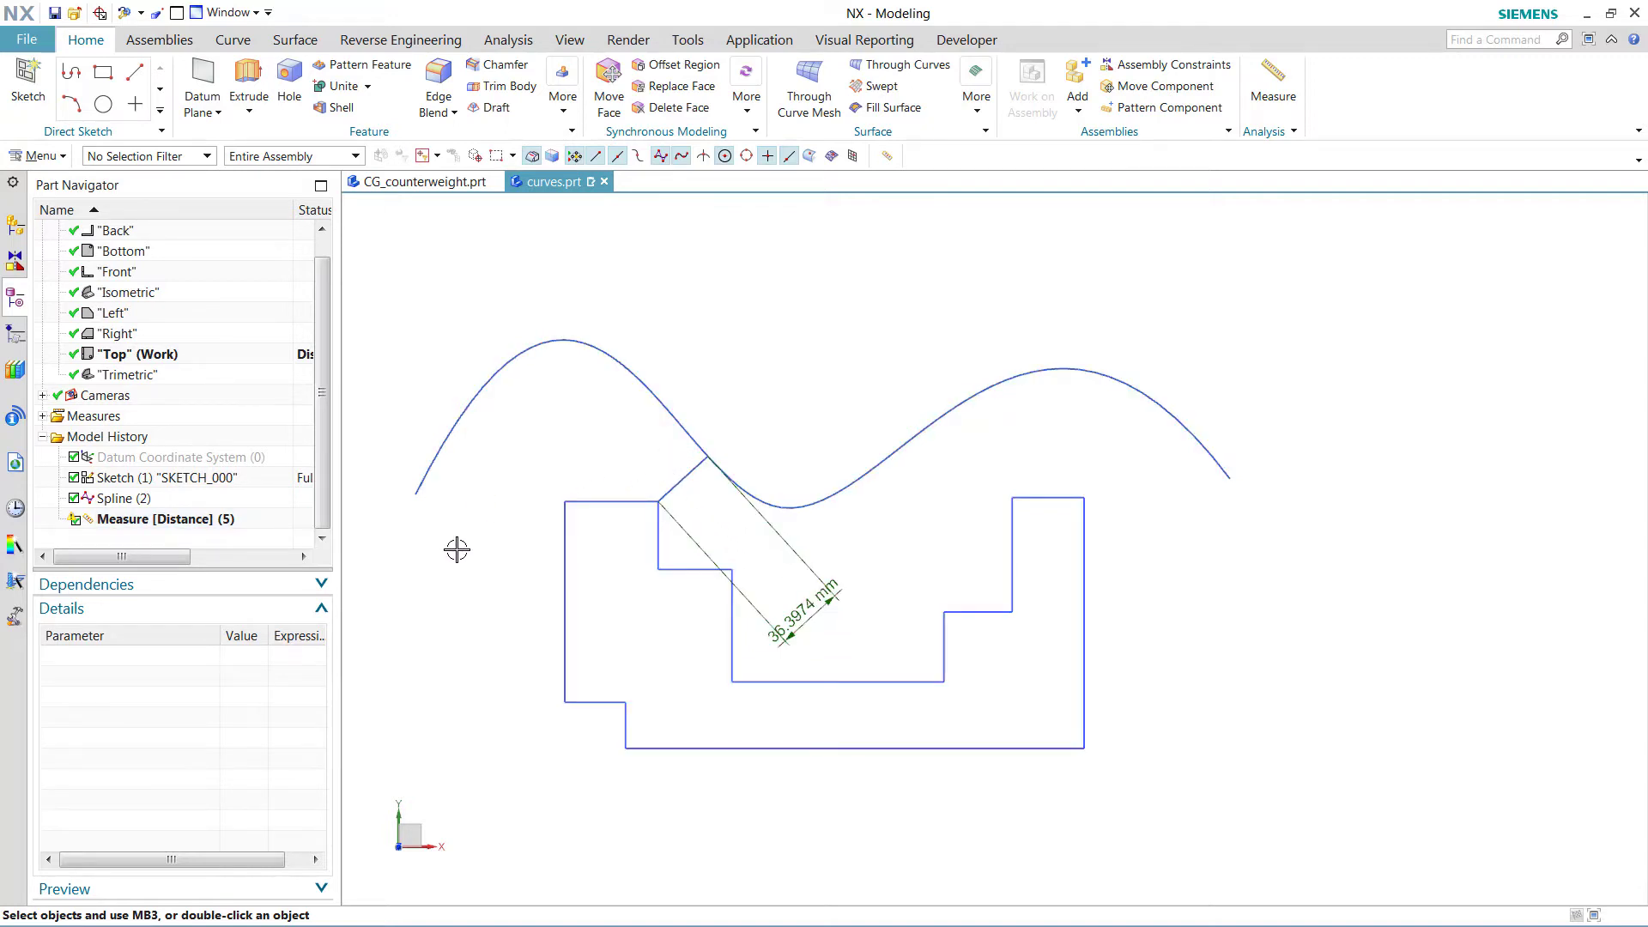
- Pull the spline's lower middle pole further down and check the updated distance measurement's parameter details
{"action": "double_click", "coordinate": [844, 491]}
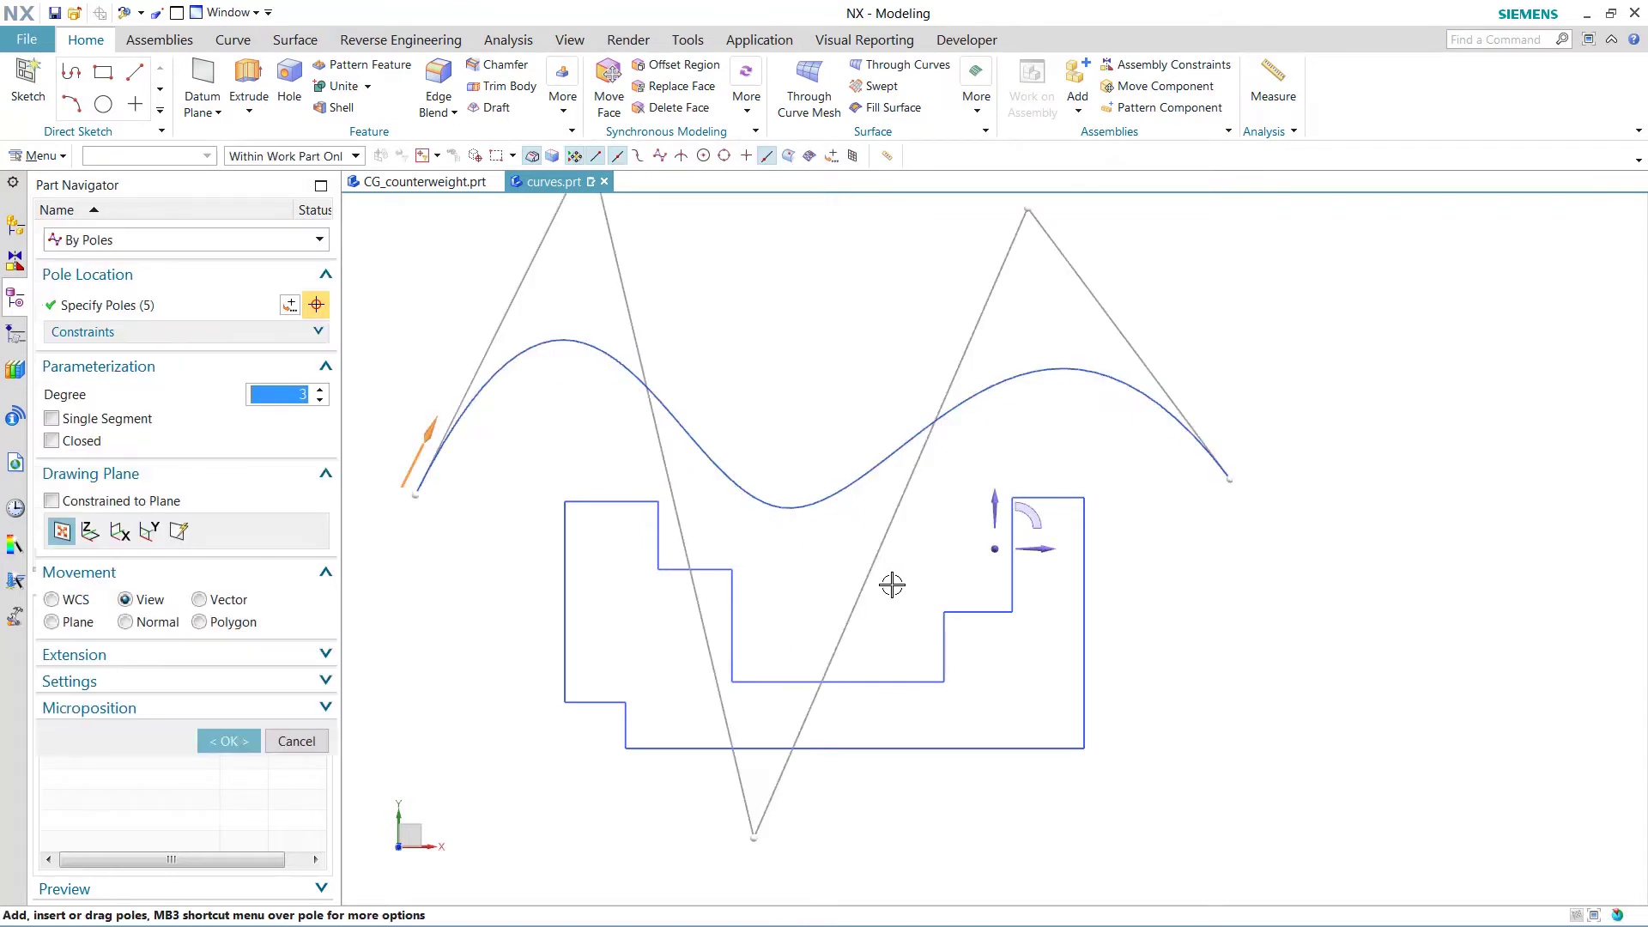
{"action": "left_click_drag", "start_coordinate": [753, 837], "coordinate": [770, 912]}
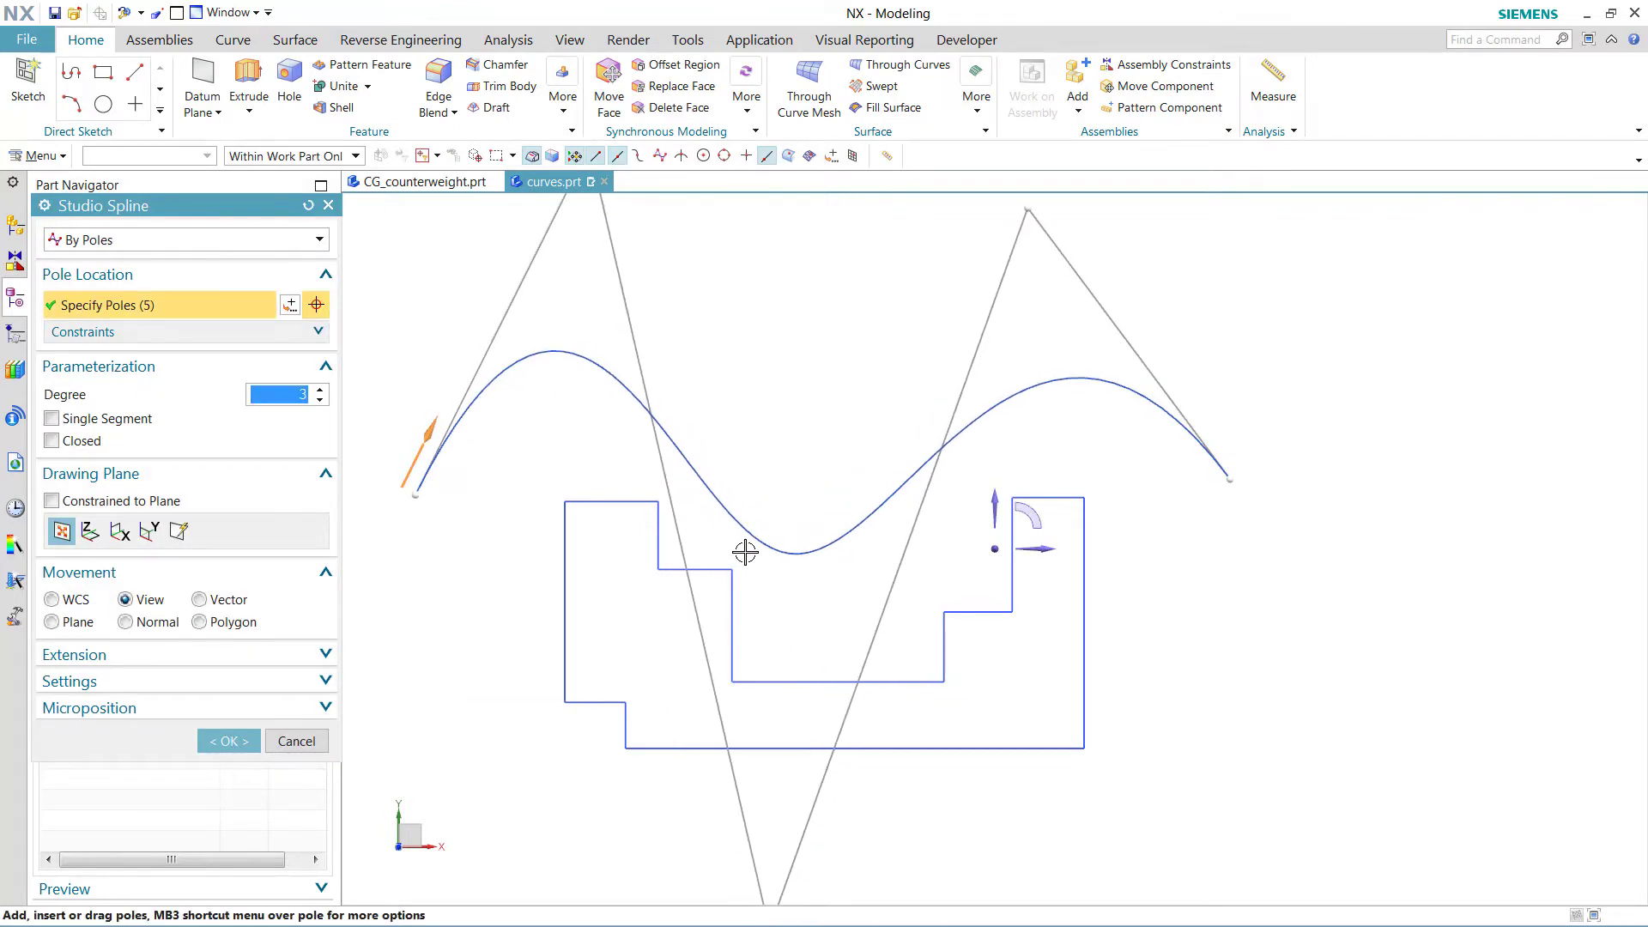
{"action": "left_click", "coordinate": [228, 741]}
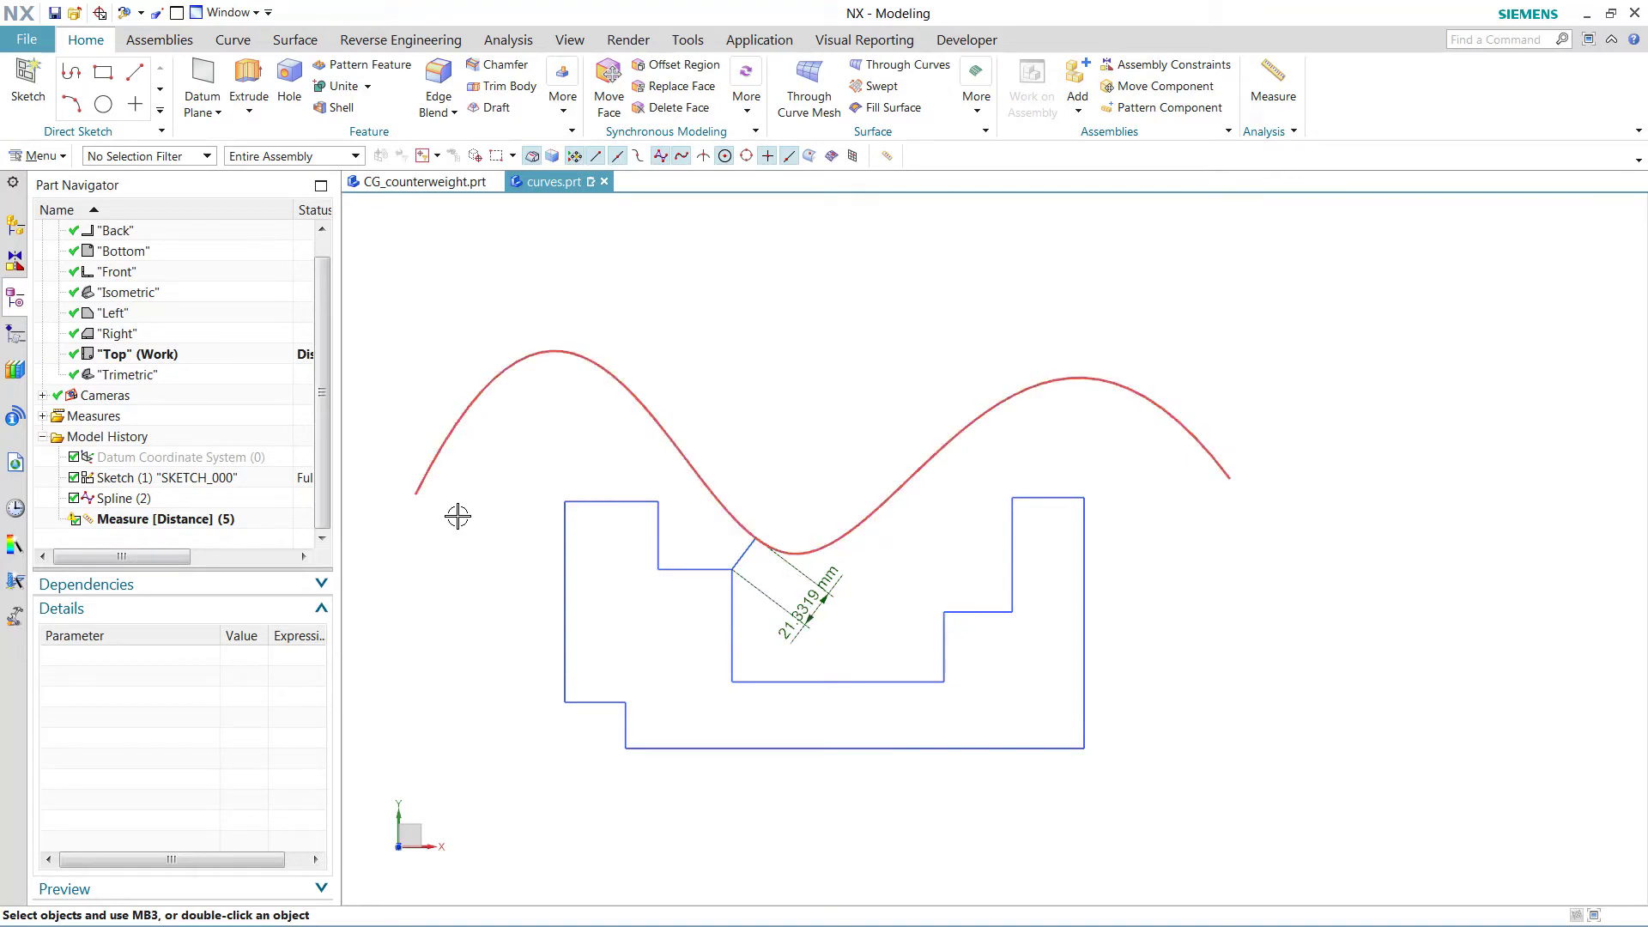
{"action": "left_click", "coordinate": [197, 524]}
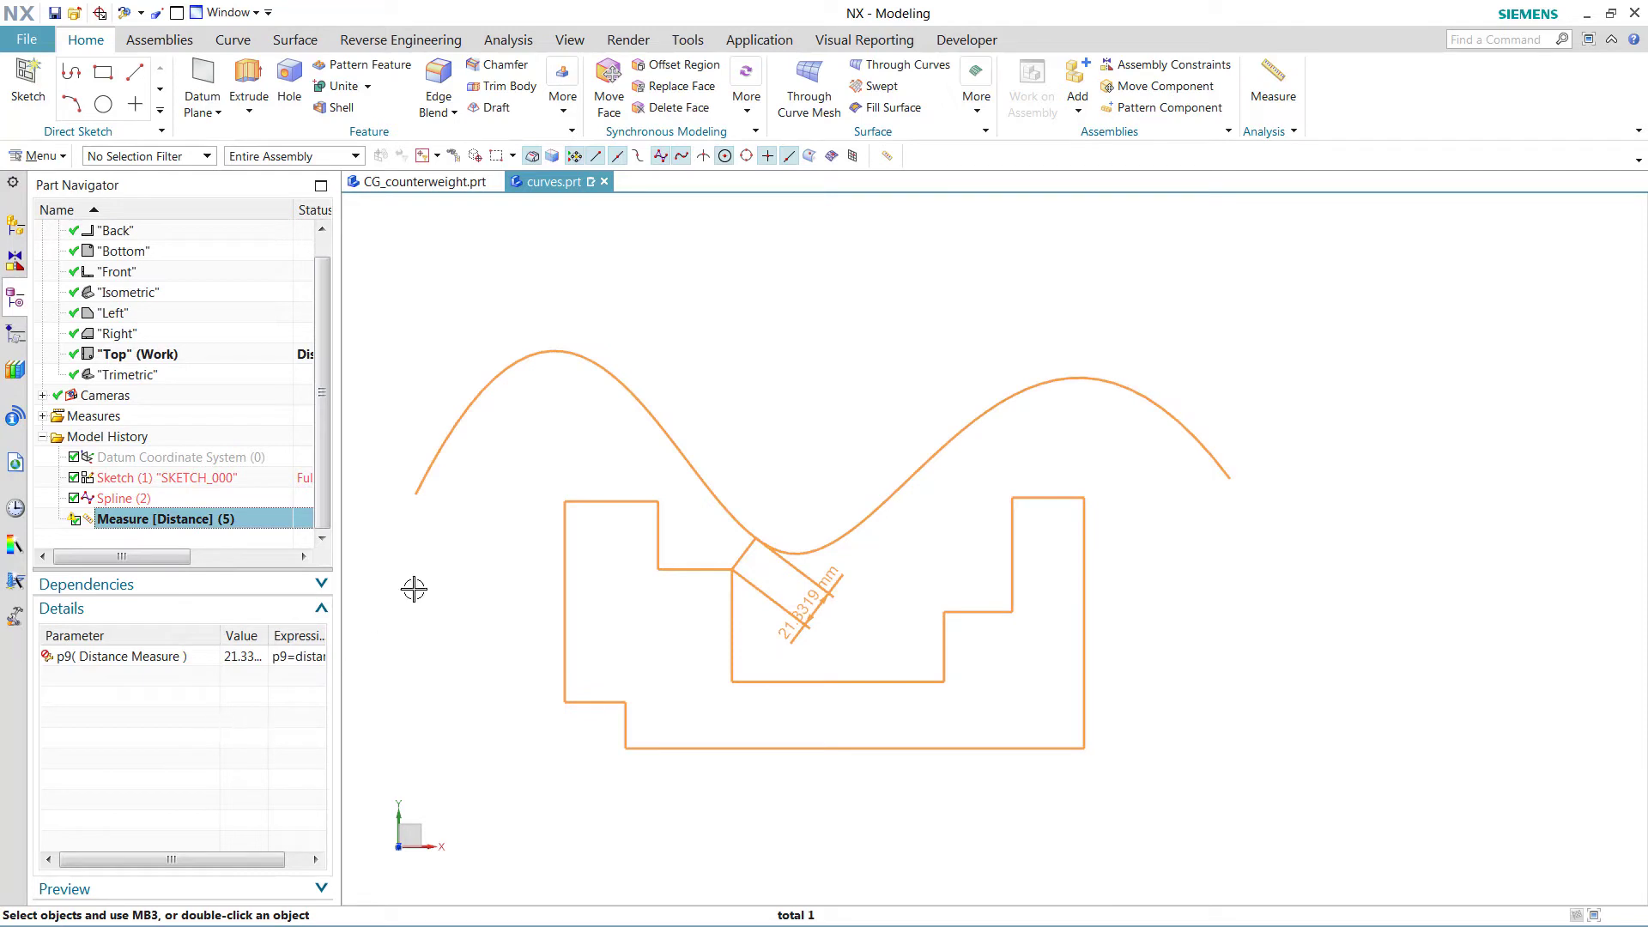
{"action": "left_click", "coordinate": [426, 228]}
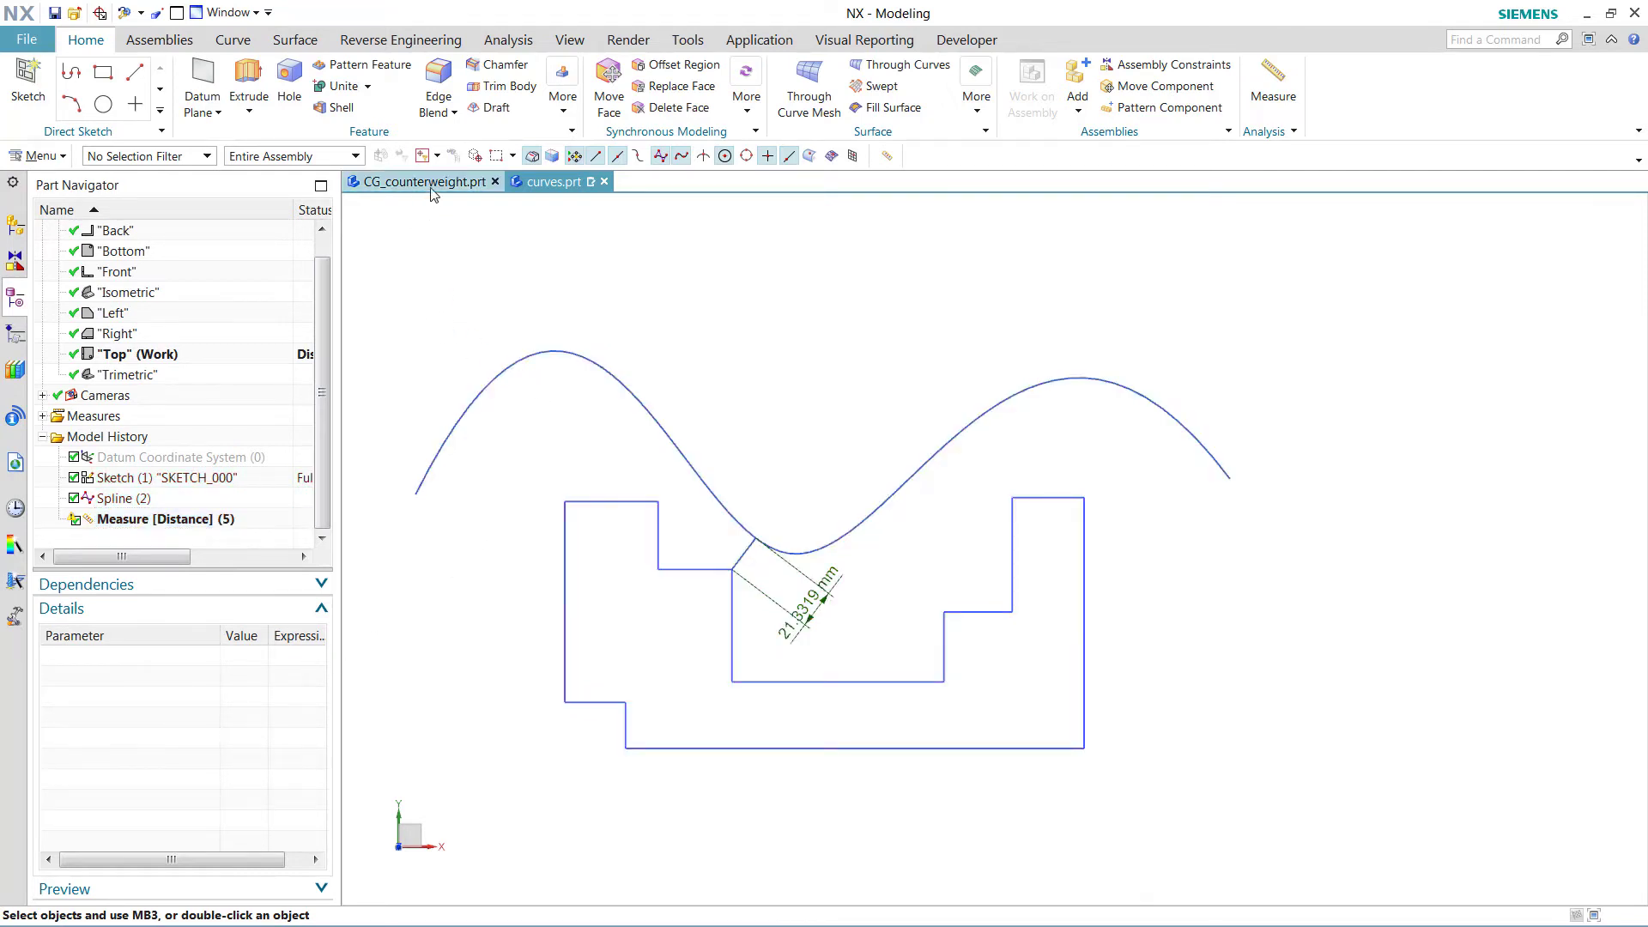
- Switch to the CG_counterweight.prt part and display it in wireframe
{"action": "left_click", "coordinate": [425, 182]}
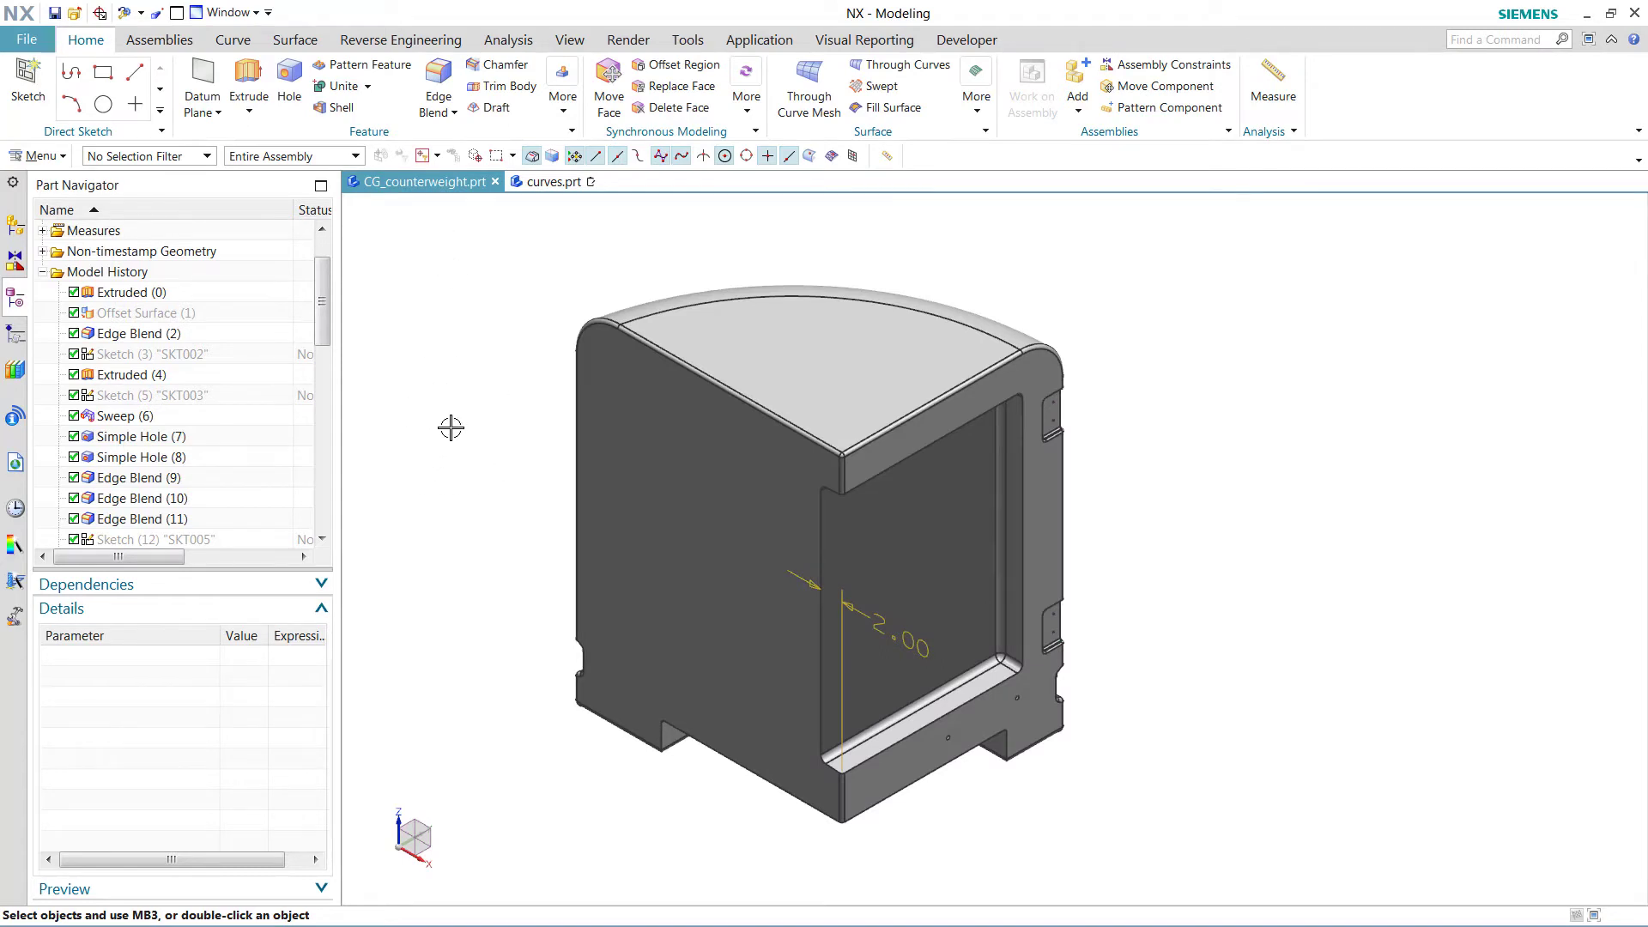
{"action": "key", "text": "ctrl+shift+w"}
{"action": "middle_click_drag", "start_coordinate": [471, 533], "coordinate": [545, 335]}
- Measure the counterweight as a single object using the Solid Body filter, and move the results clear of the model
{"action": "left_click", "coordinate": [1273, 82]}
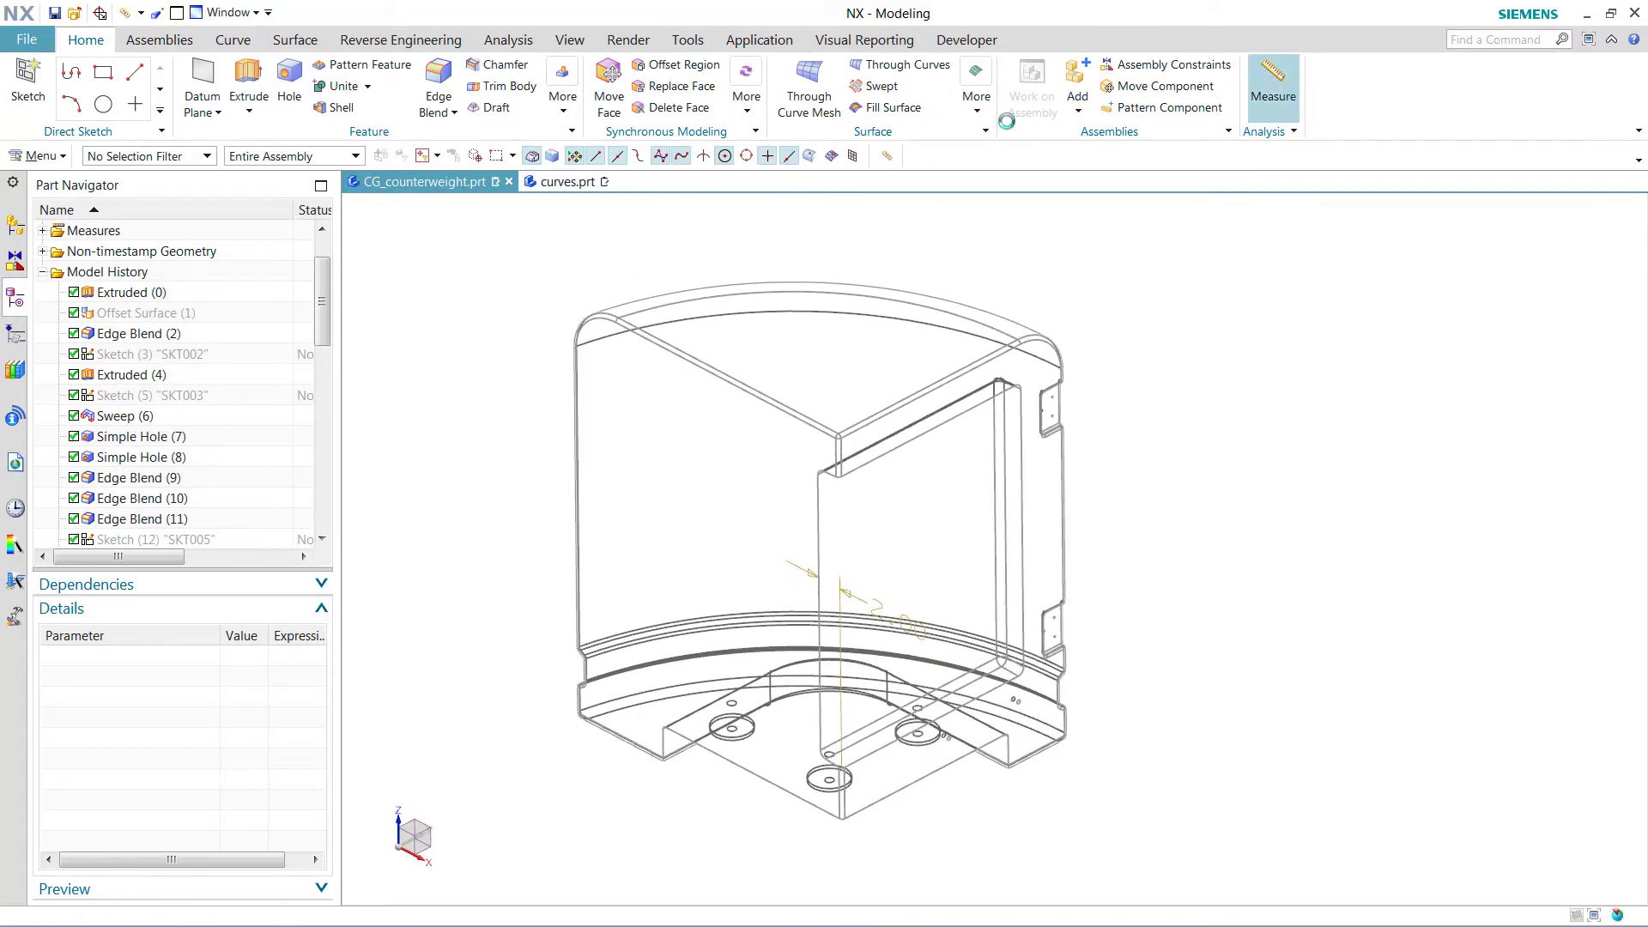
{"action": "left_click", "coordinate": [146, 155]}
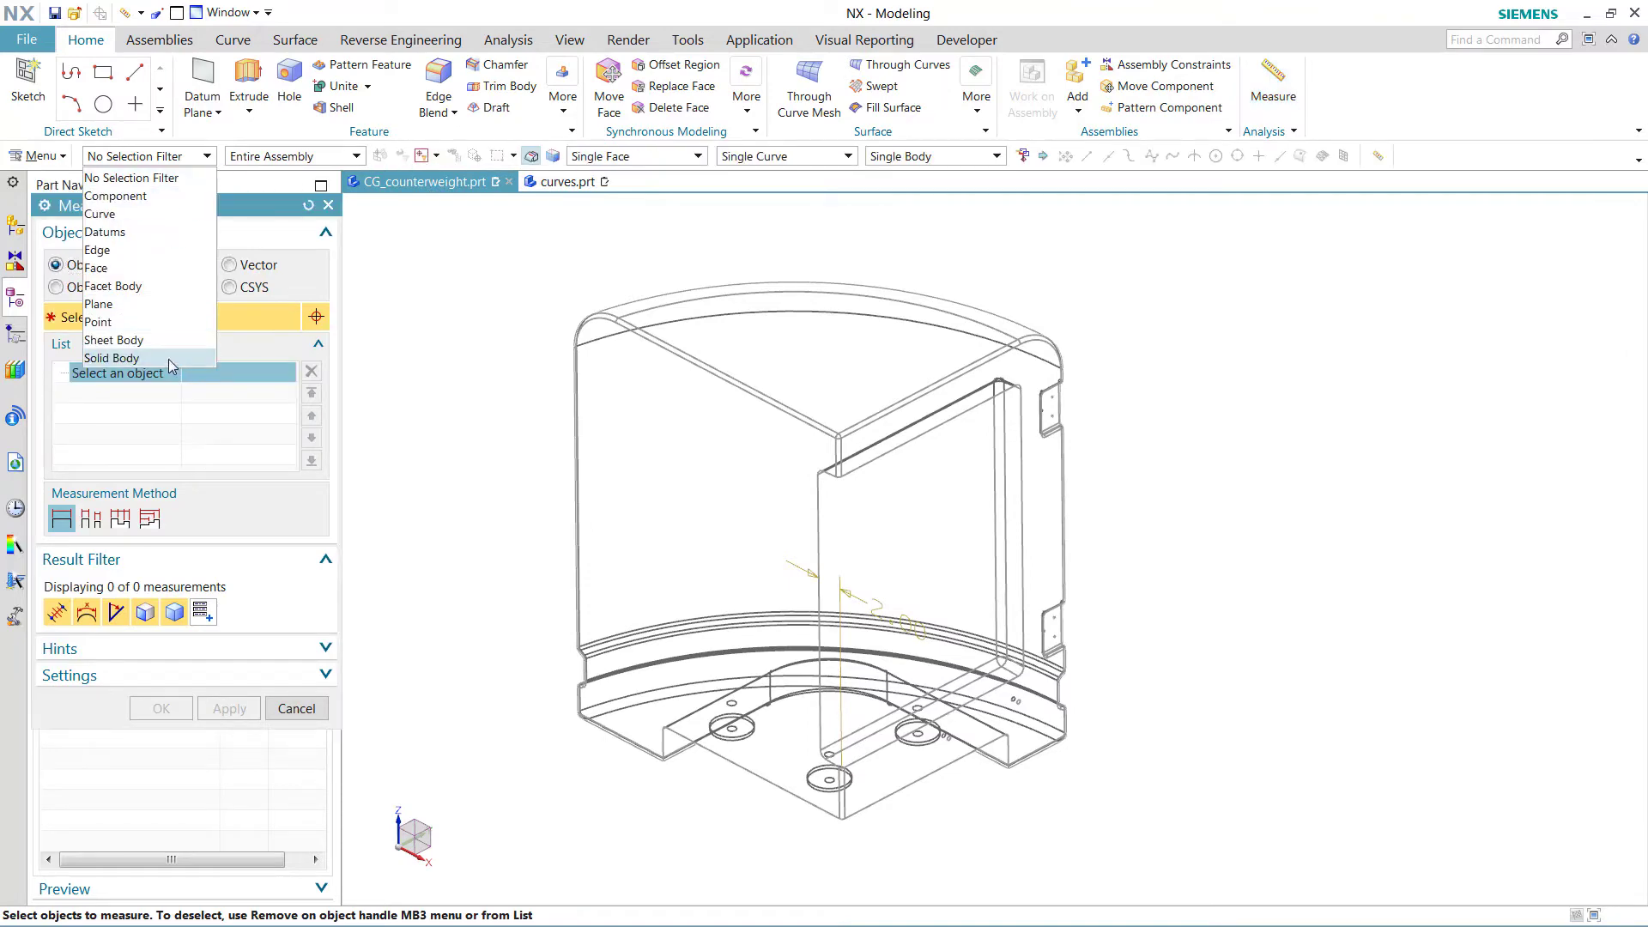
{"action": "left_click", "coordinate": [171, 363]}
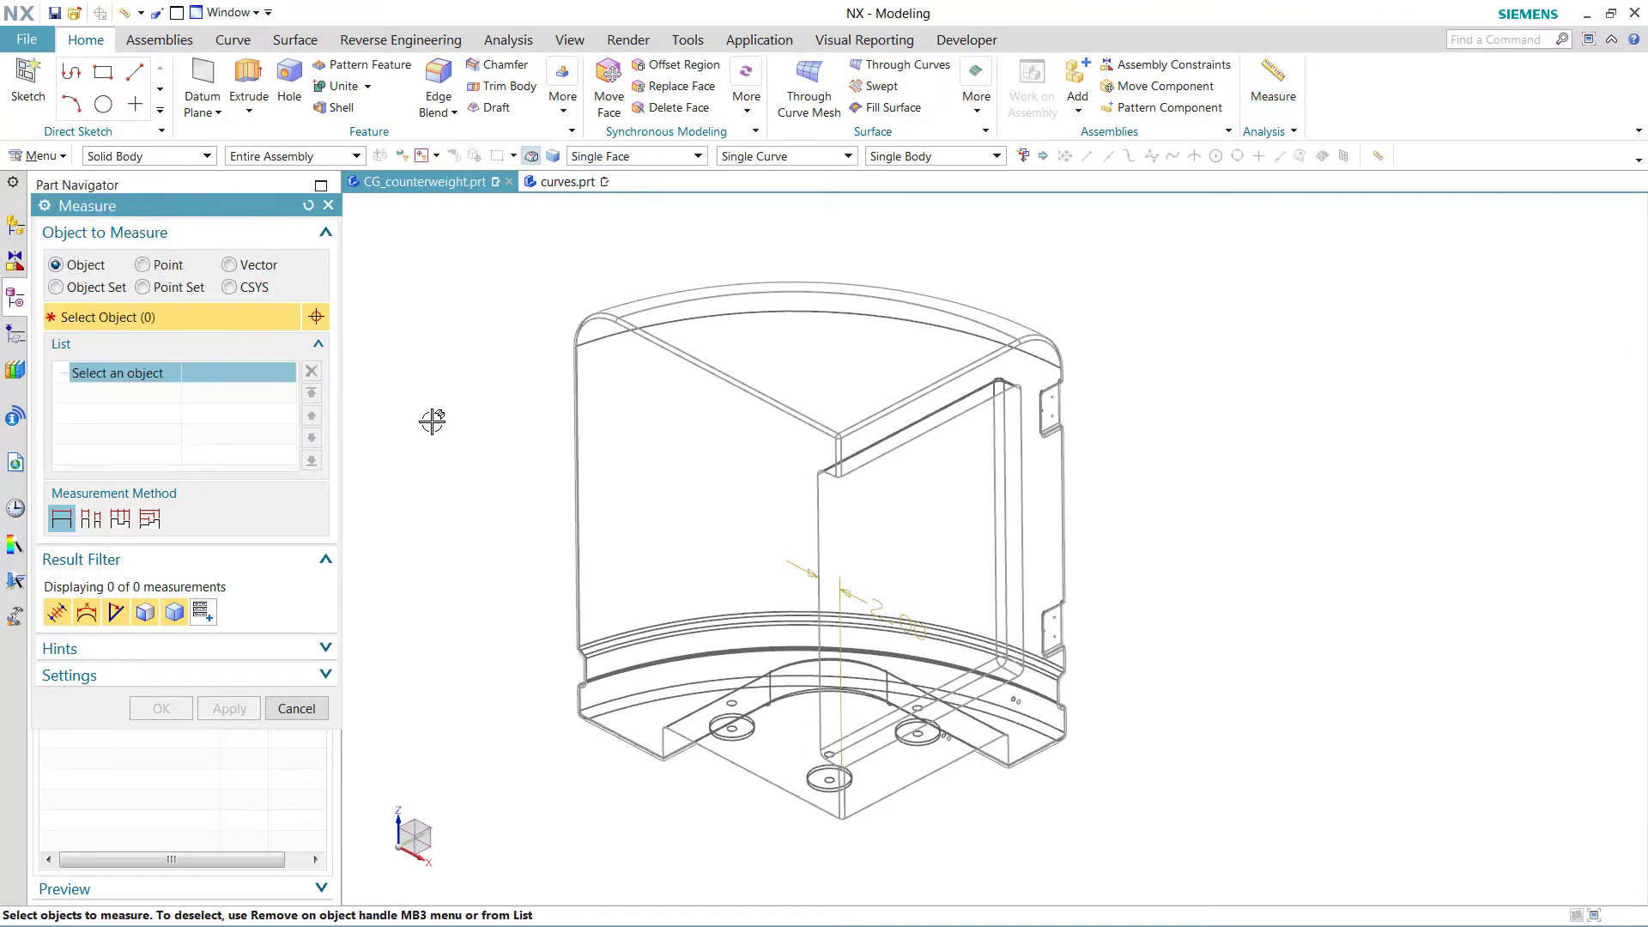
{"action": "left_click", "coordinate": [625, 427]}
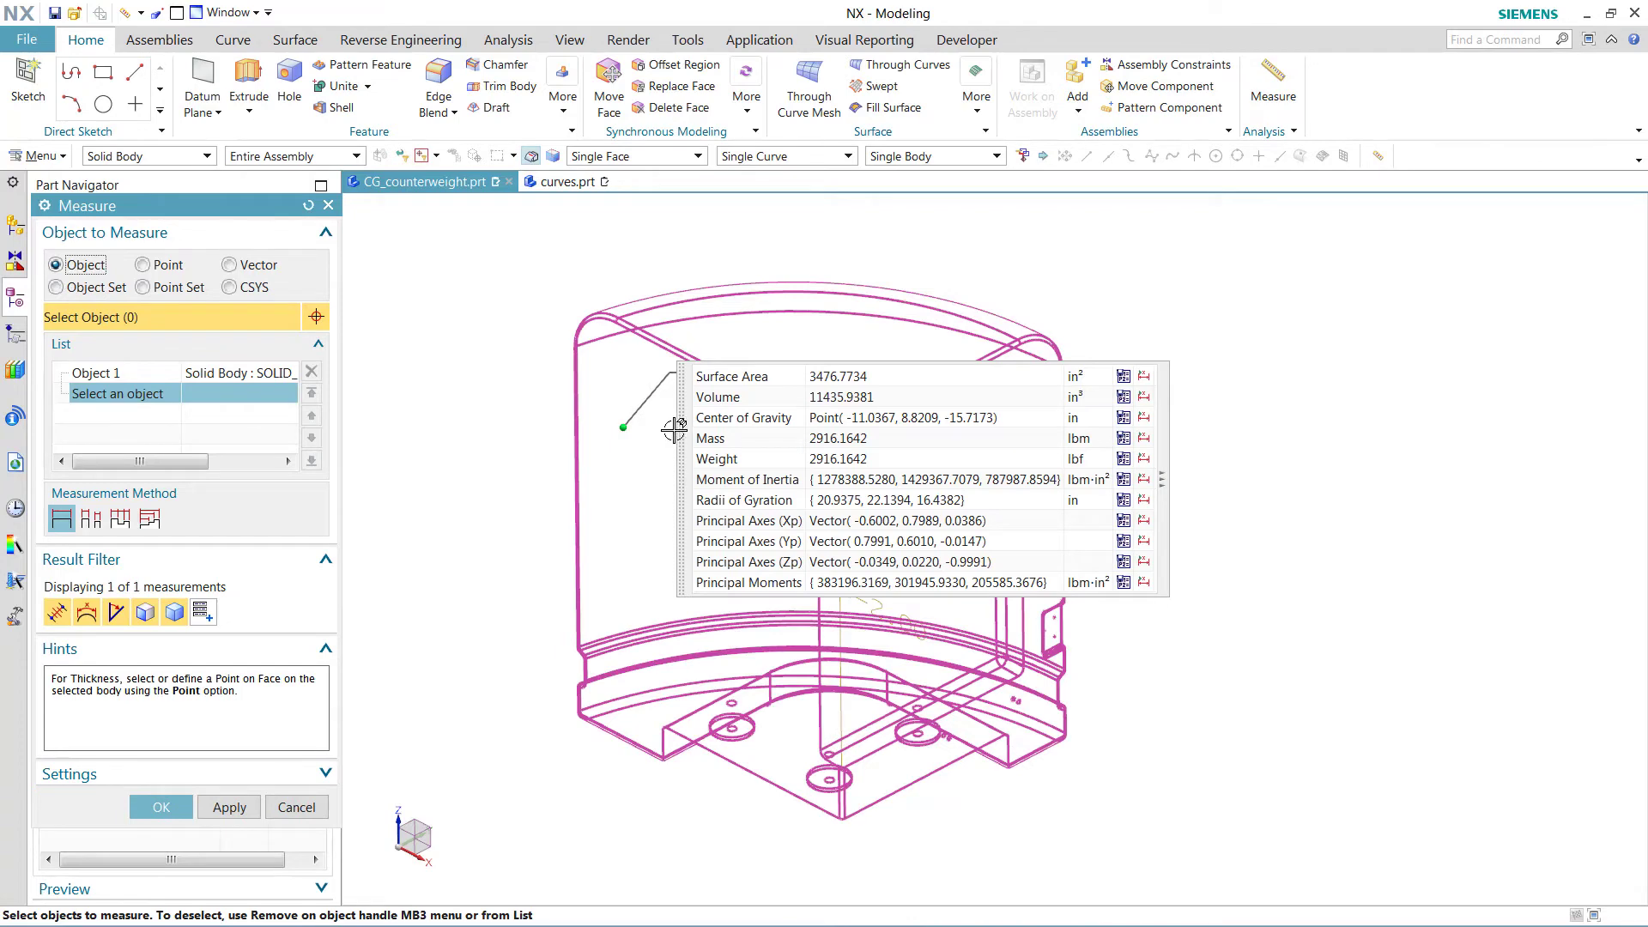
{"action": "left_click_drag", "start_coordinate": [673, 429], "coordinate": [986, 352]}
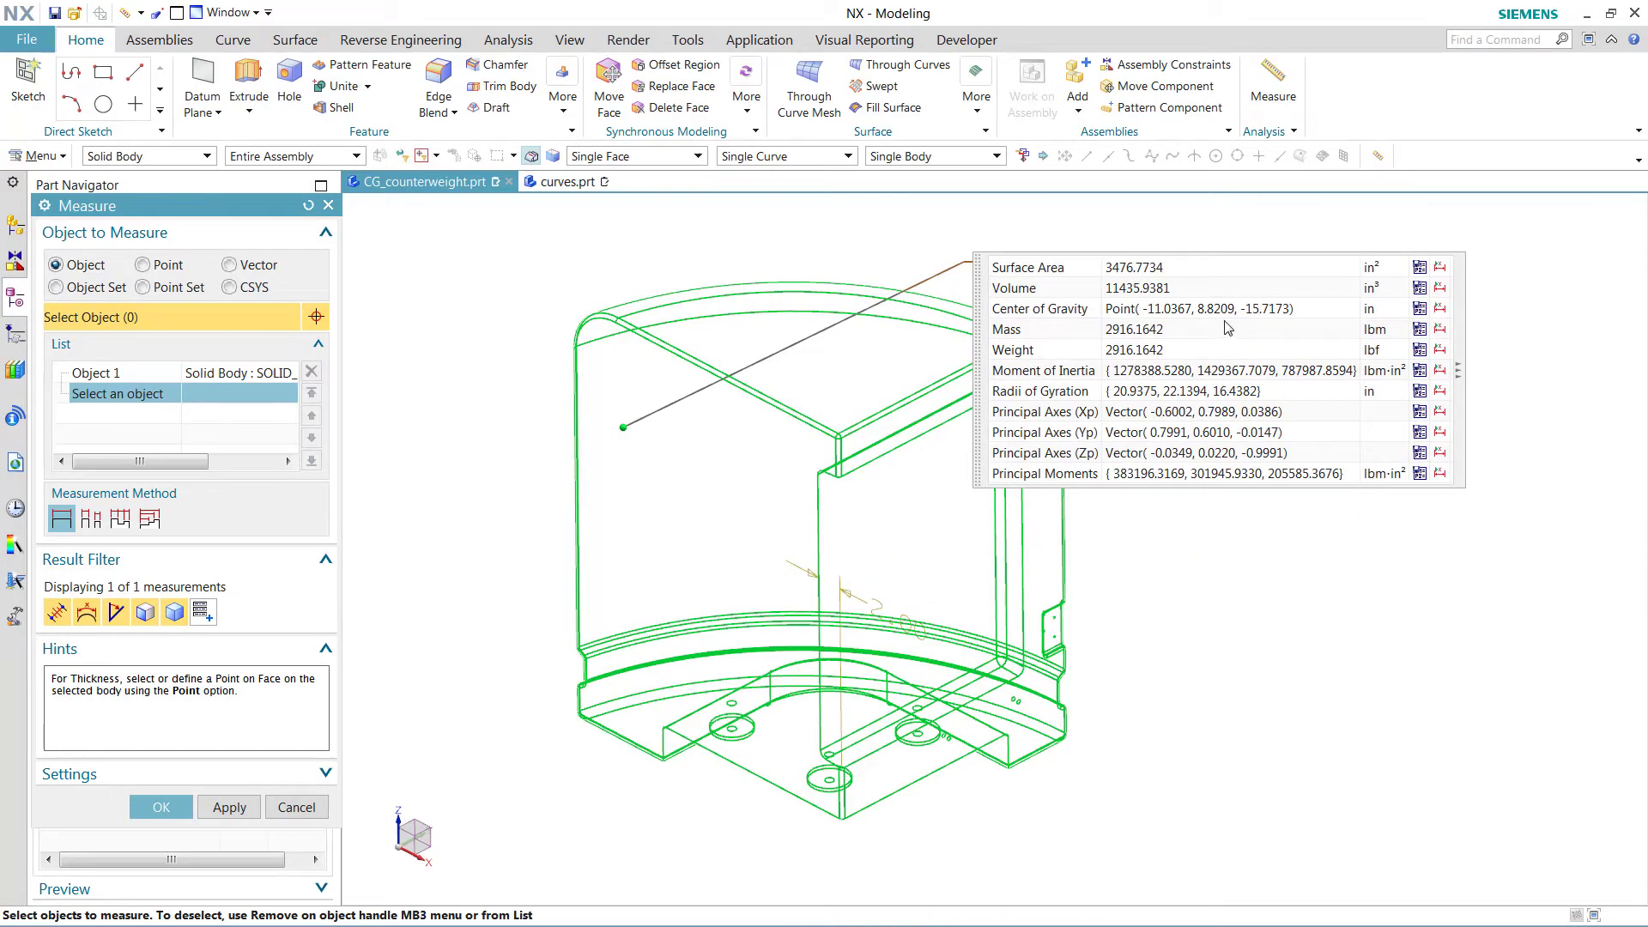
- Create associative measurements of the body's center of gravity and principal axes (Xp), each with associative geometry
{"action": "left_click", "coordinate": [1421, 309]}
{"action": "left_click", "coordinate": [1461, 371]}
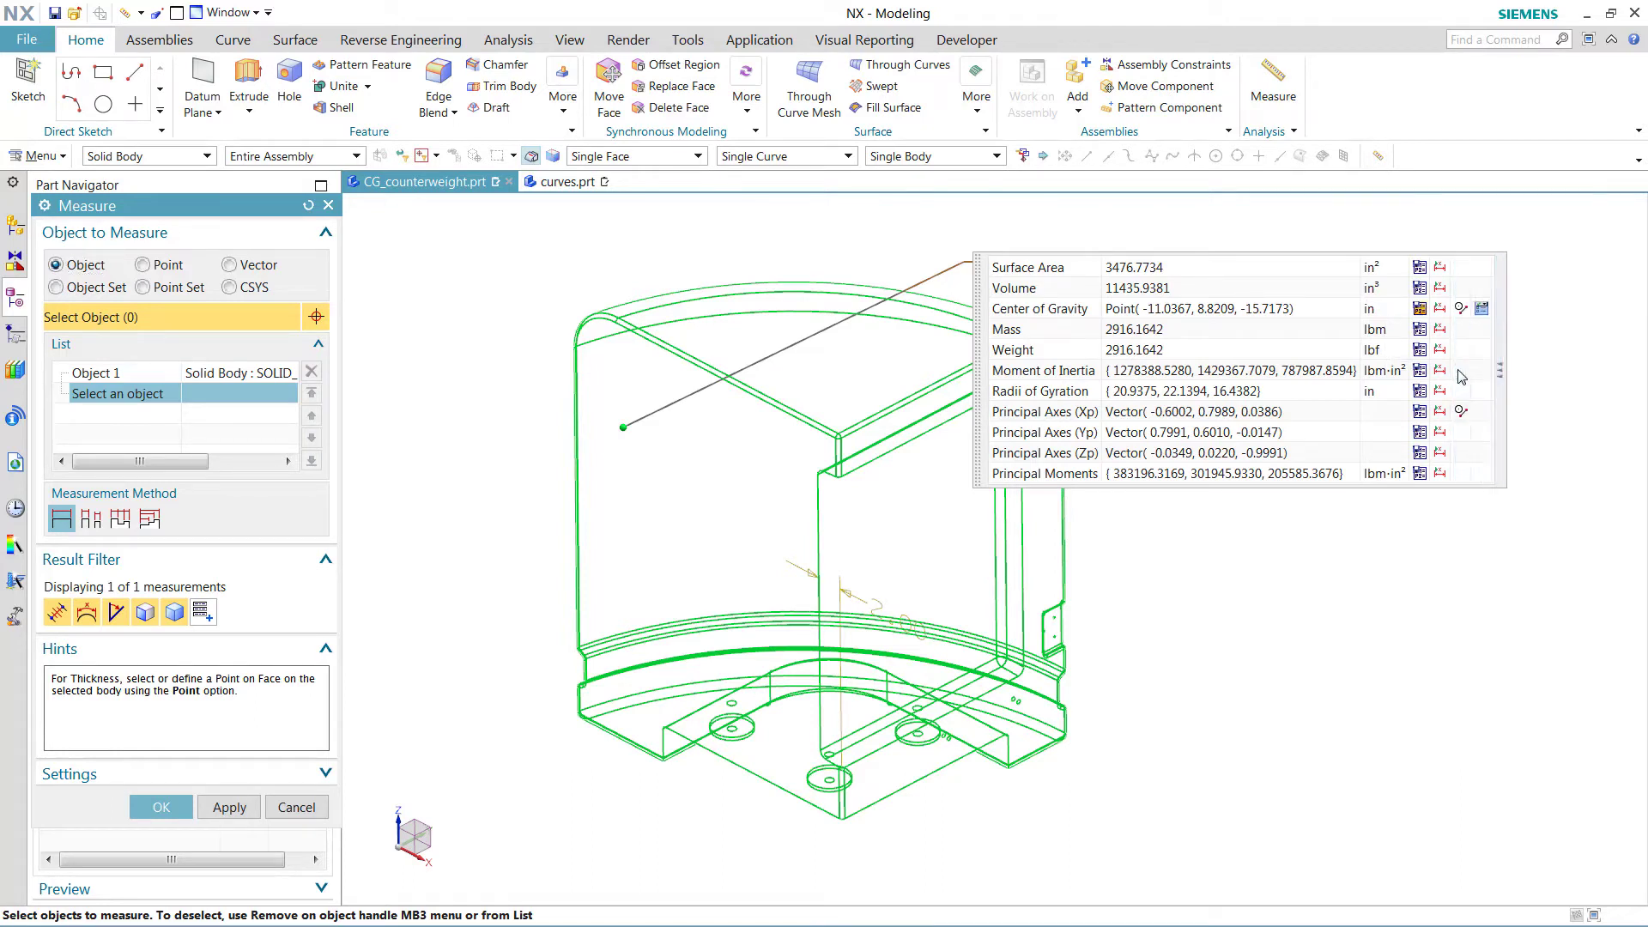
{"action": "left_click", "coordinate": [1461, 309]}
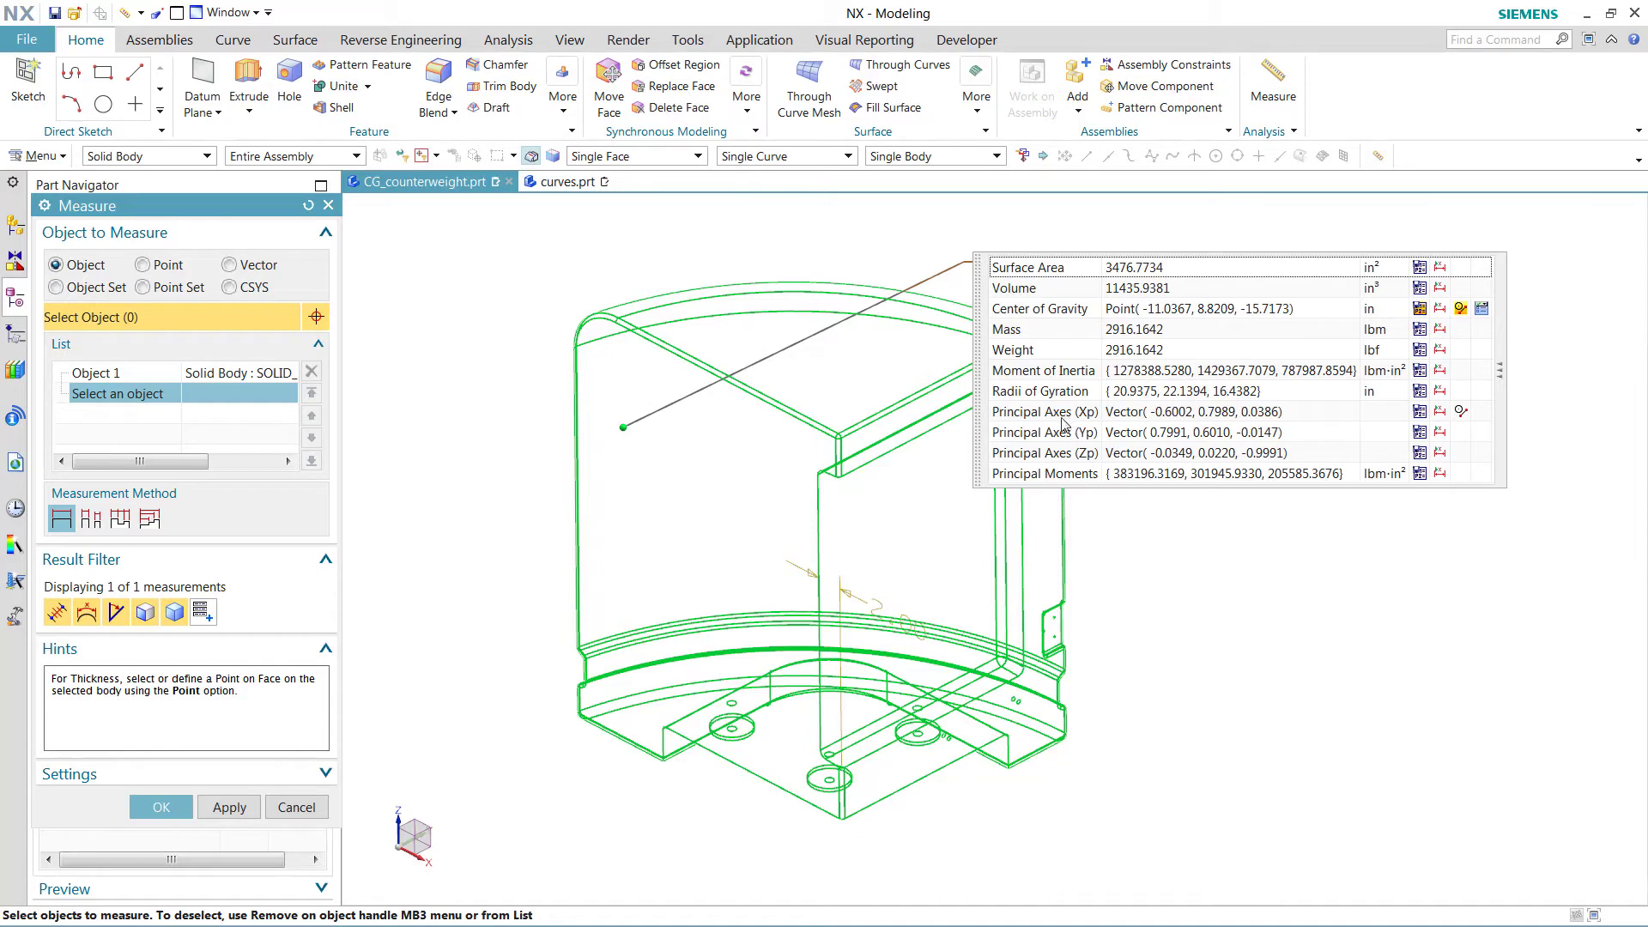
{"action": "left_click", "coordinate": [1461, 413]}
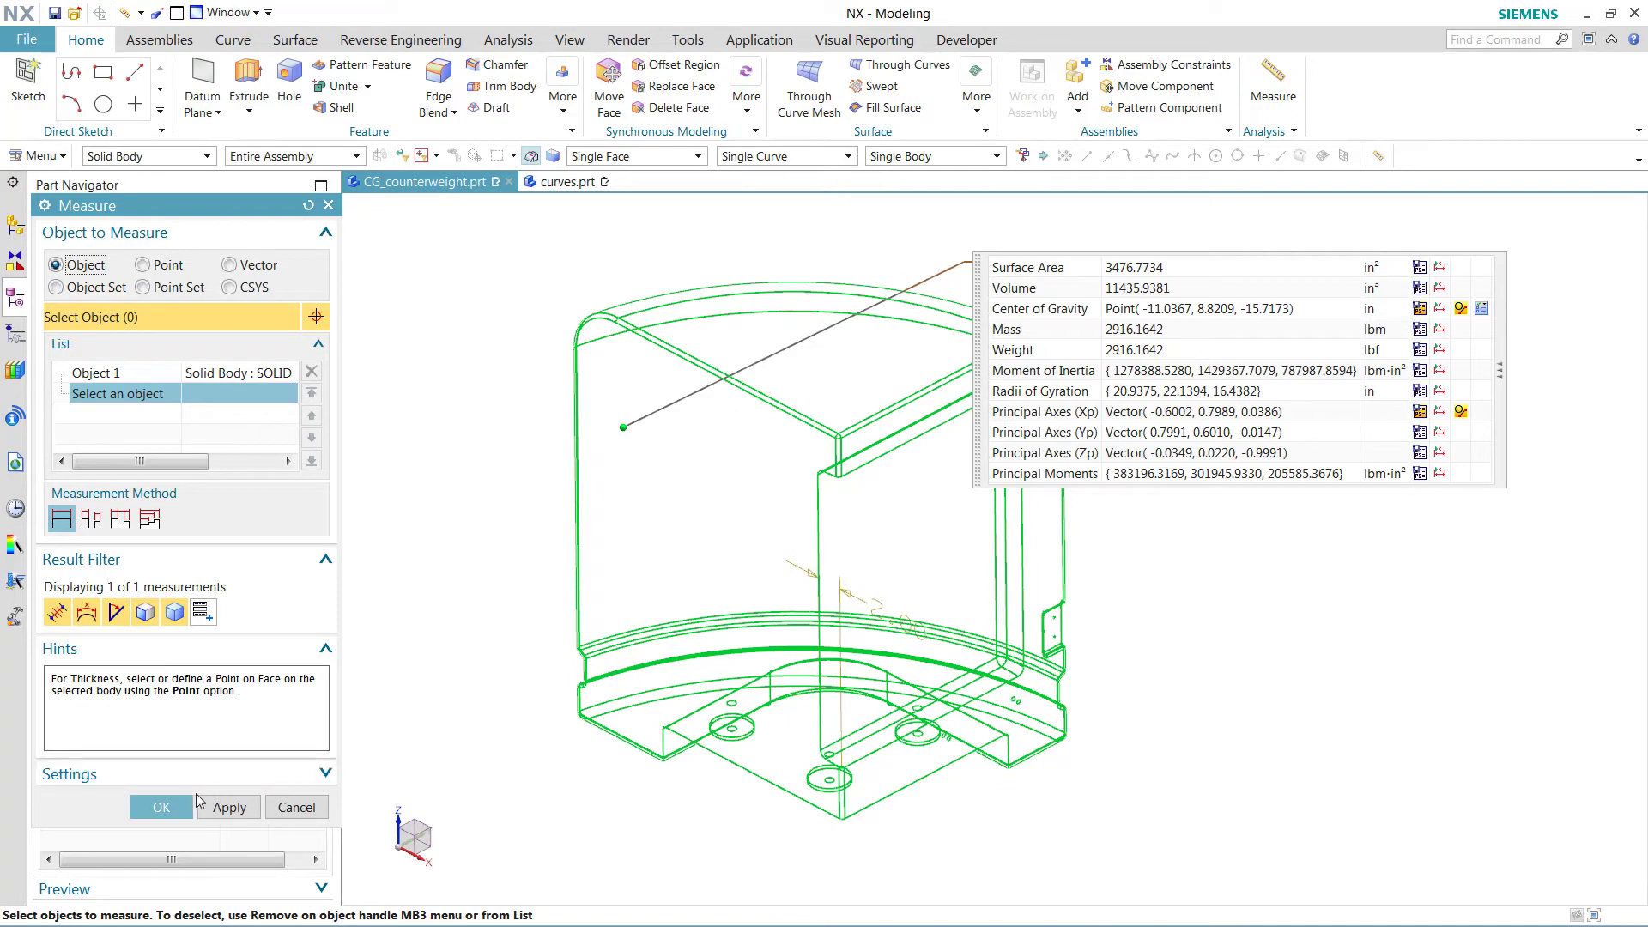
{"action": "left_click", "coordinate": [152, 808]}
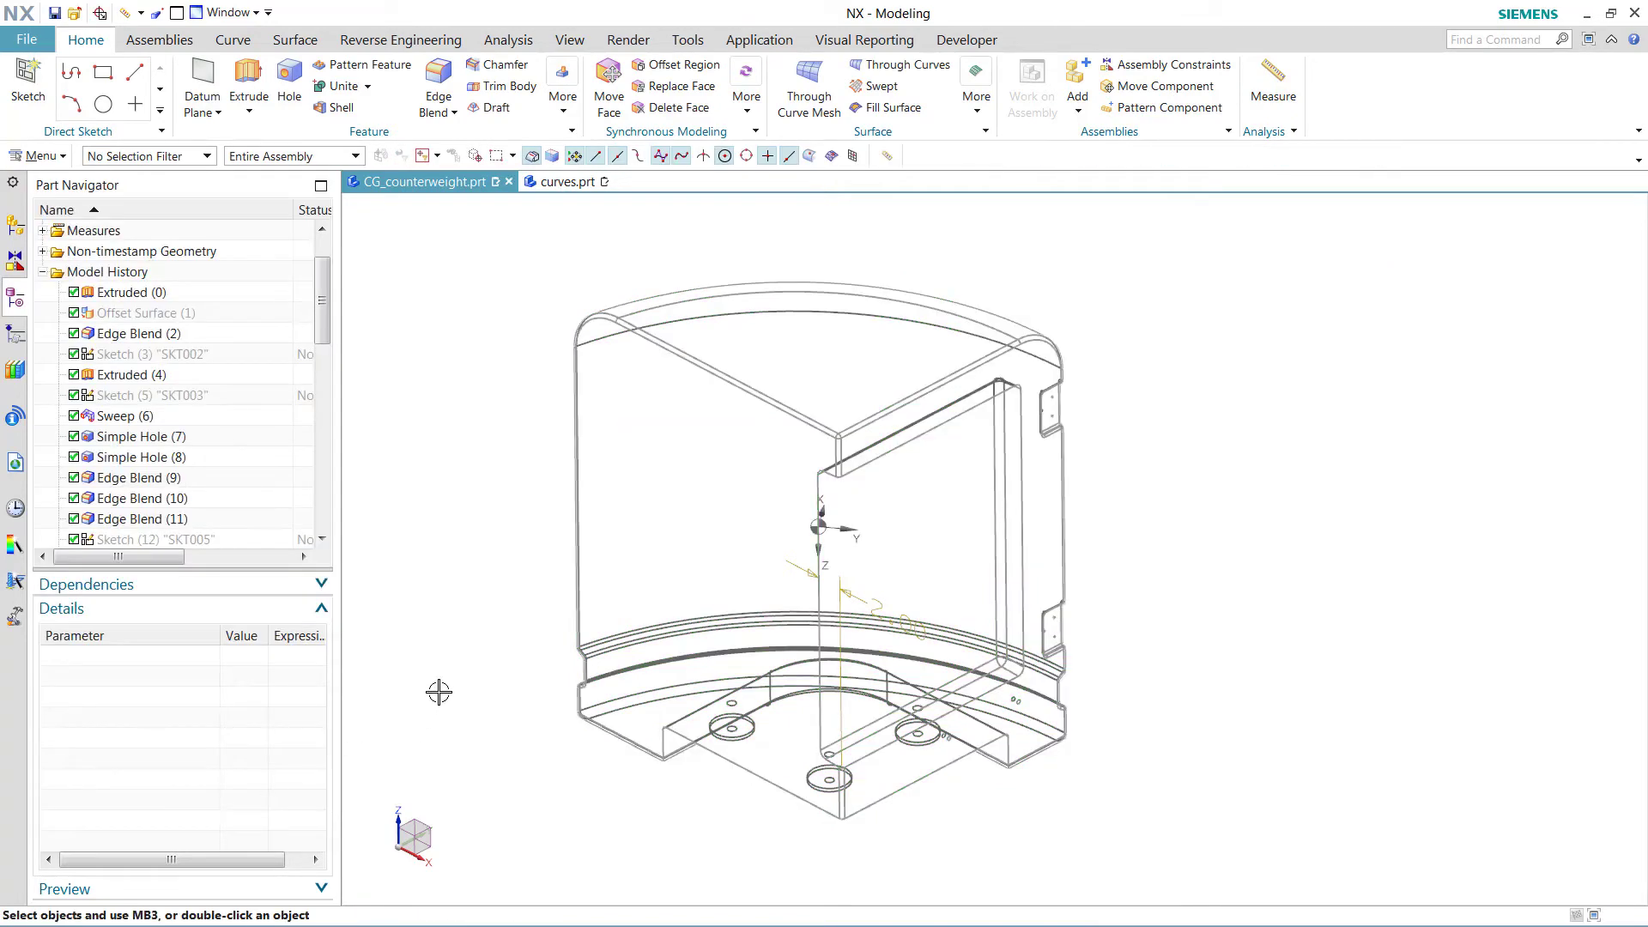
{"action": "mouse_move", "coordinate": [501, 618]}
{"action": "middle_mouse_down"}
{"action": "mouse_move", "coordinate": [518, 608]}
{"action": "mouse_move", "coordinate": [497, 637]}
{"action": "mouse_move", "coordinate": [504, 695]}
{"action": "mouse_move", "coordinate": [508, 622]}
{"action": "mouse_move", "coordinate": [575, 582]}
{"action": "mouse_move", "coordinate": [570, 625]}
{"action": "mouse_move", "coordinate": [570, 589]}
{"action": "mouse_move", "coordinate": [464, 585]}
{"action": "mouse_move", "coordinate": [483, 608]}
{"action": "mouse_move", "coordinate": [481, 692]}
{"action": "mouse_move", "coordinate": [497, 593]}
{"action": "mouse_move", "coordinate": [546, 606]}
{"action": "mouse_move", "coordinate": [518, 608]}
{"action": "middle_mouse_up"}
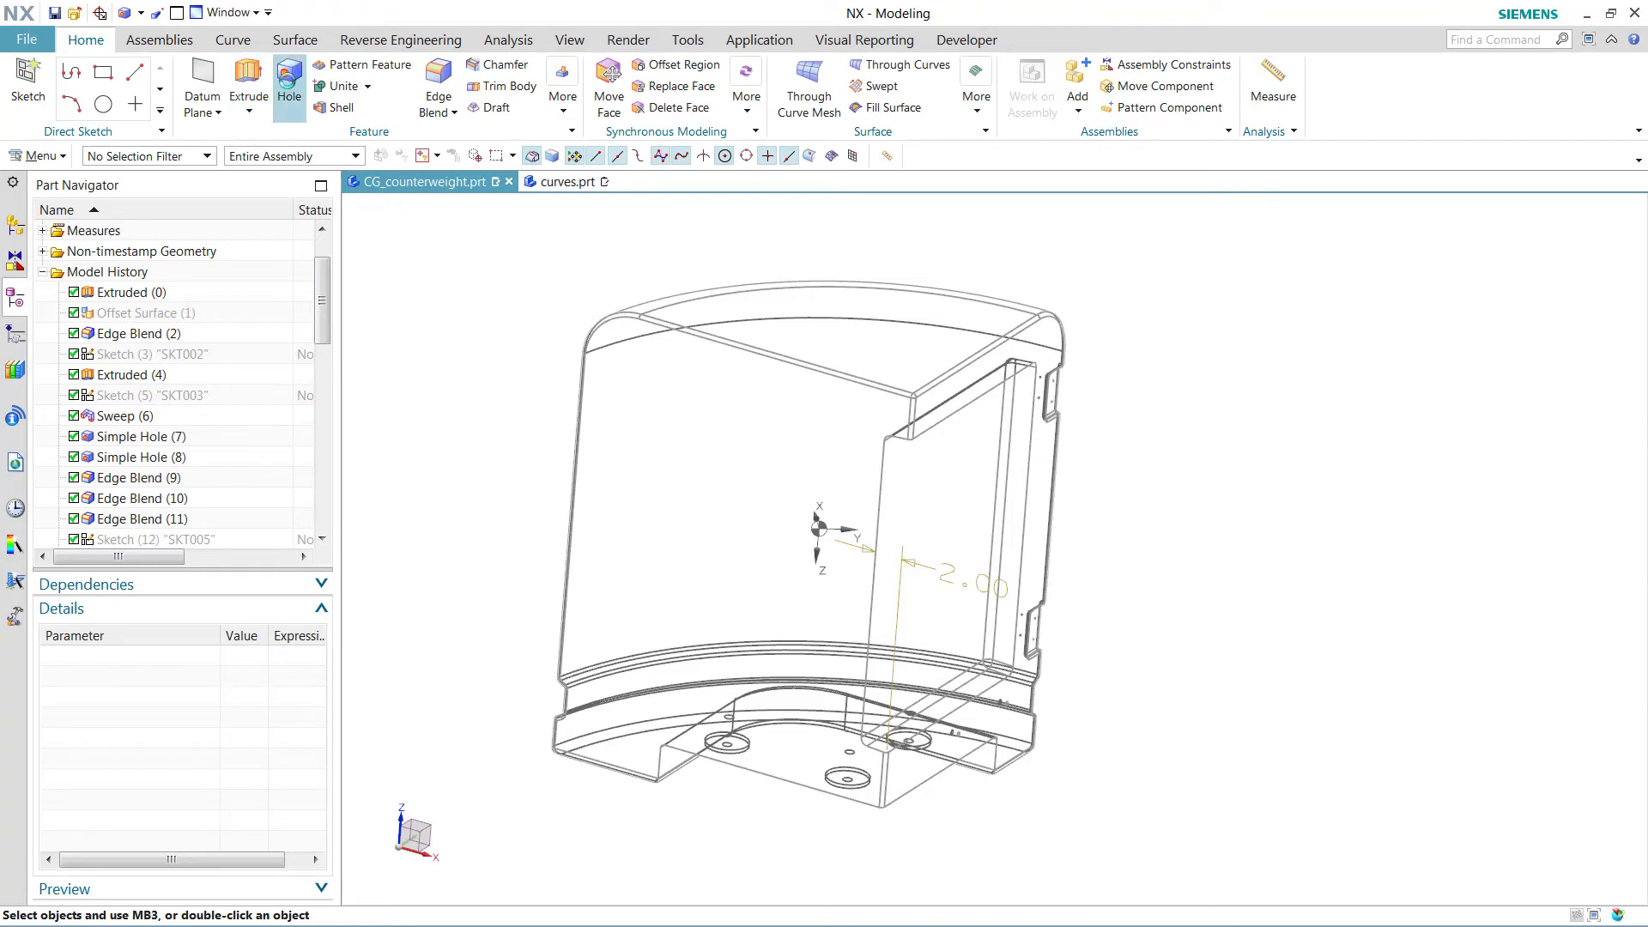
- Start a General Hole on the counterweight and create its position sketch on the flat top face
{"action": "left_click", "coordinate": [289, 86]}
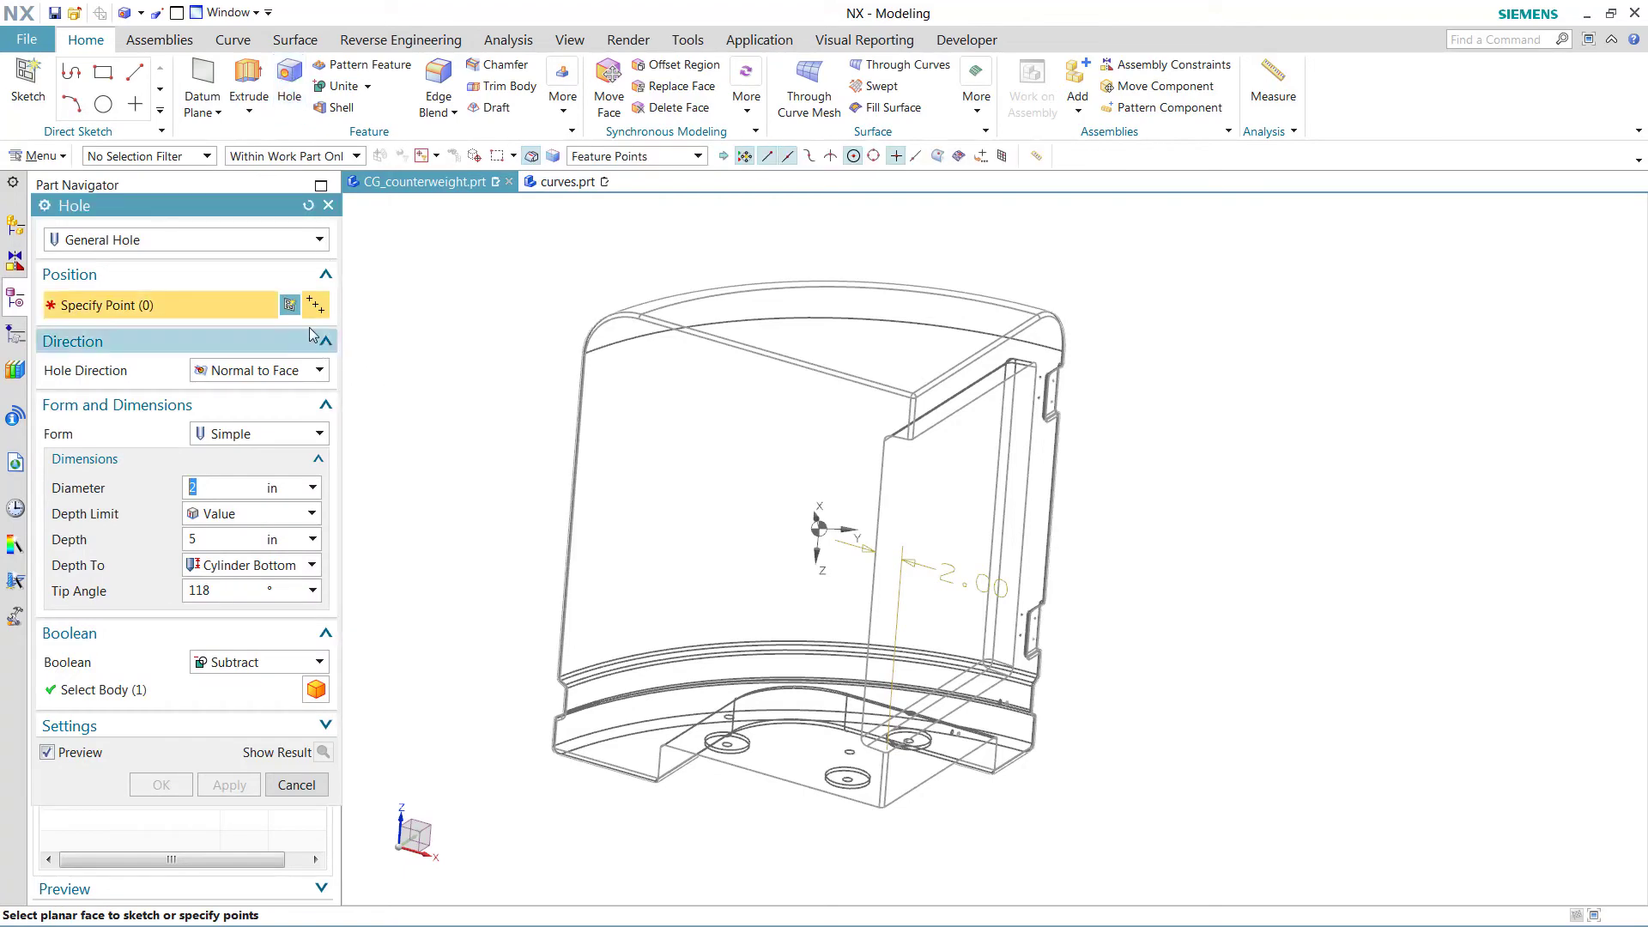
{"action": "left_click", "coordinate": [289, 305]}
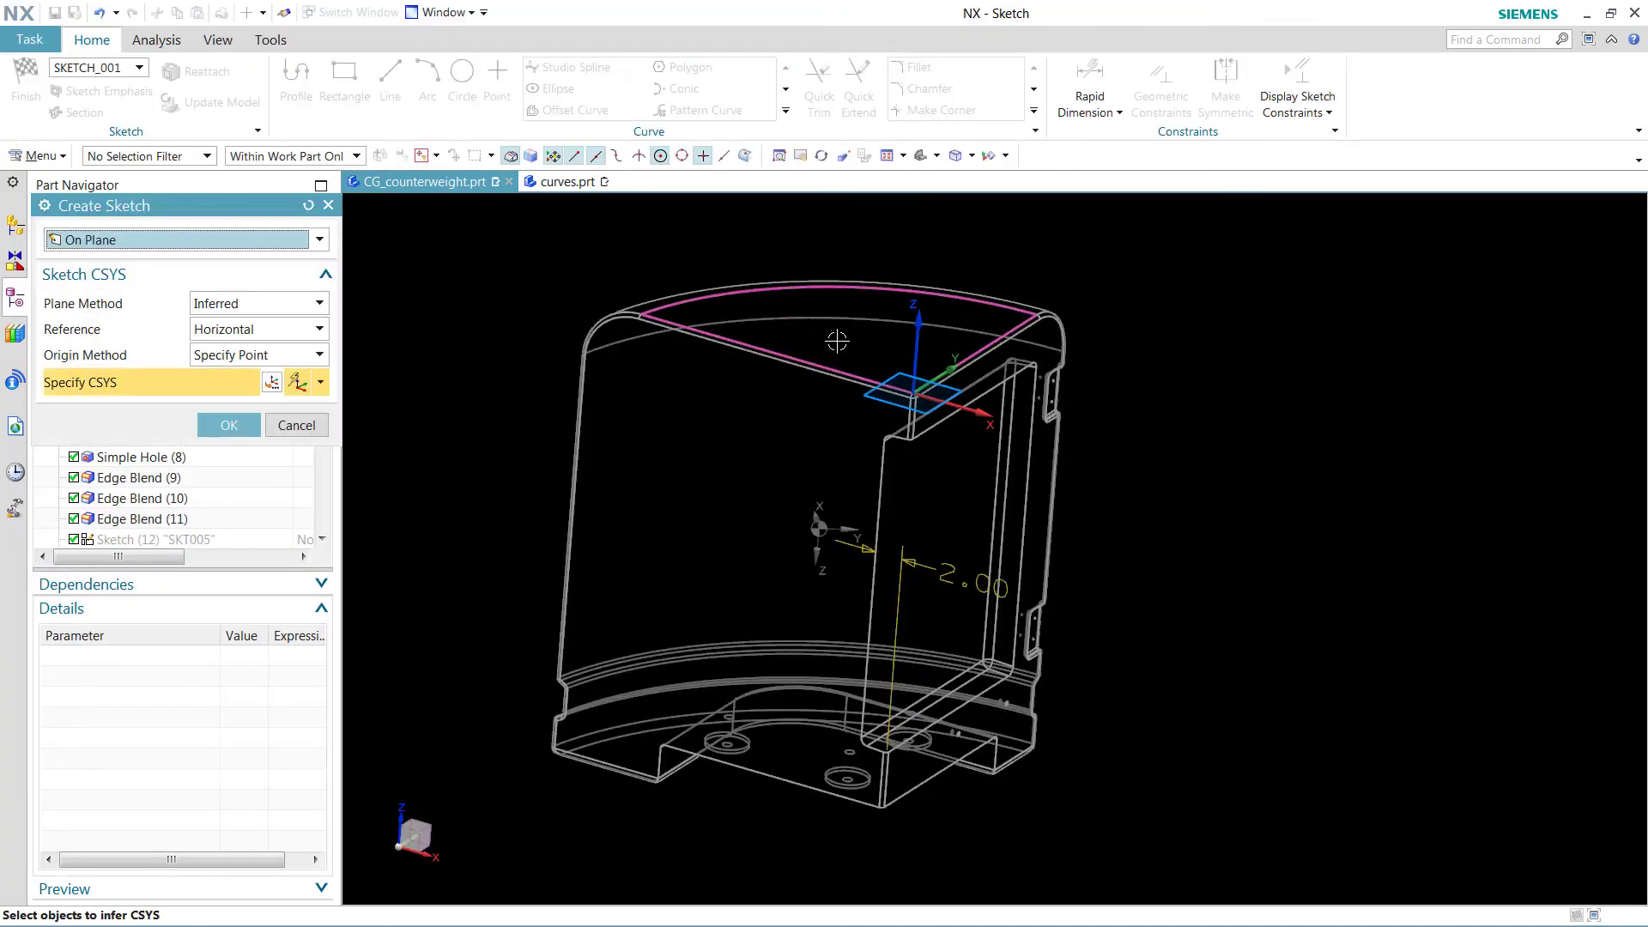
{"action": "left_click", "coordinate": [828, 337]}
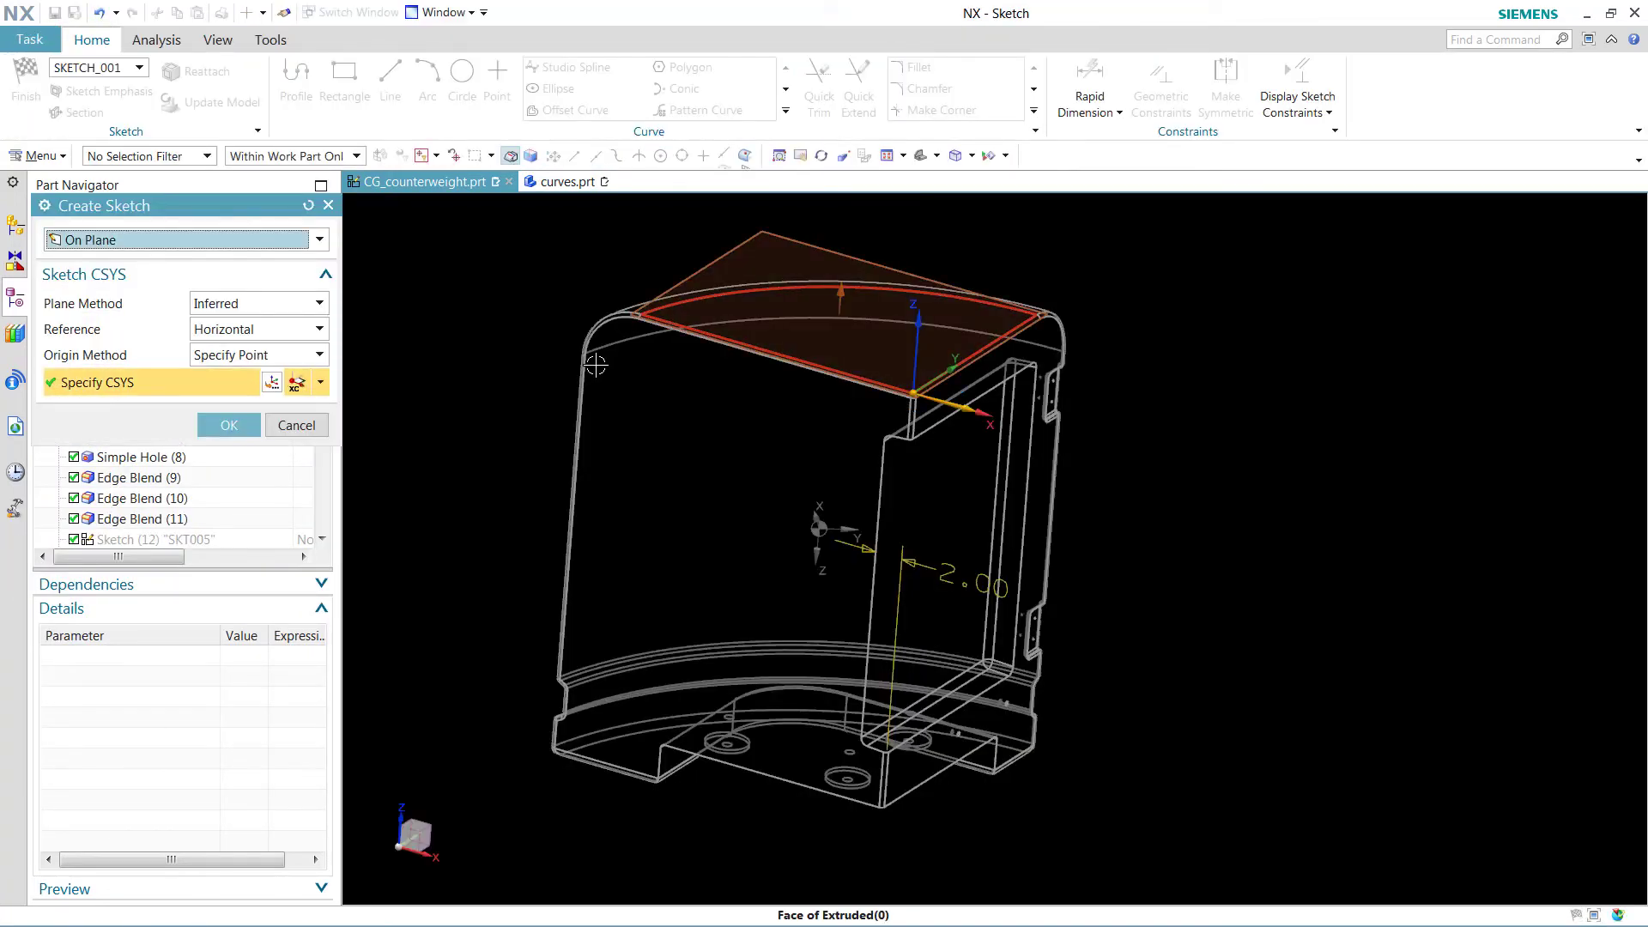
{"action": "left_click", "coordinate": [228, 425]}
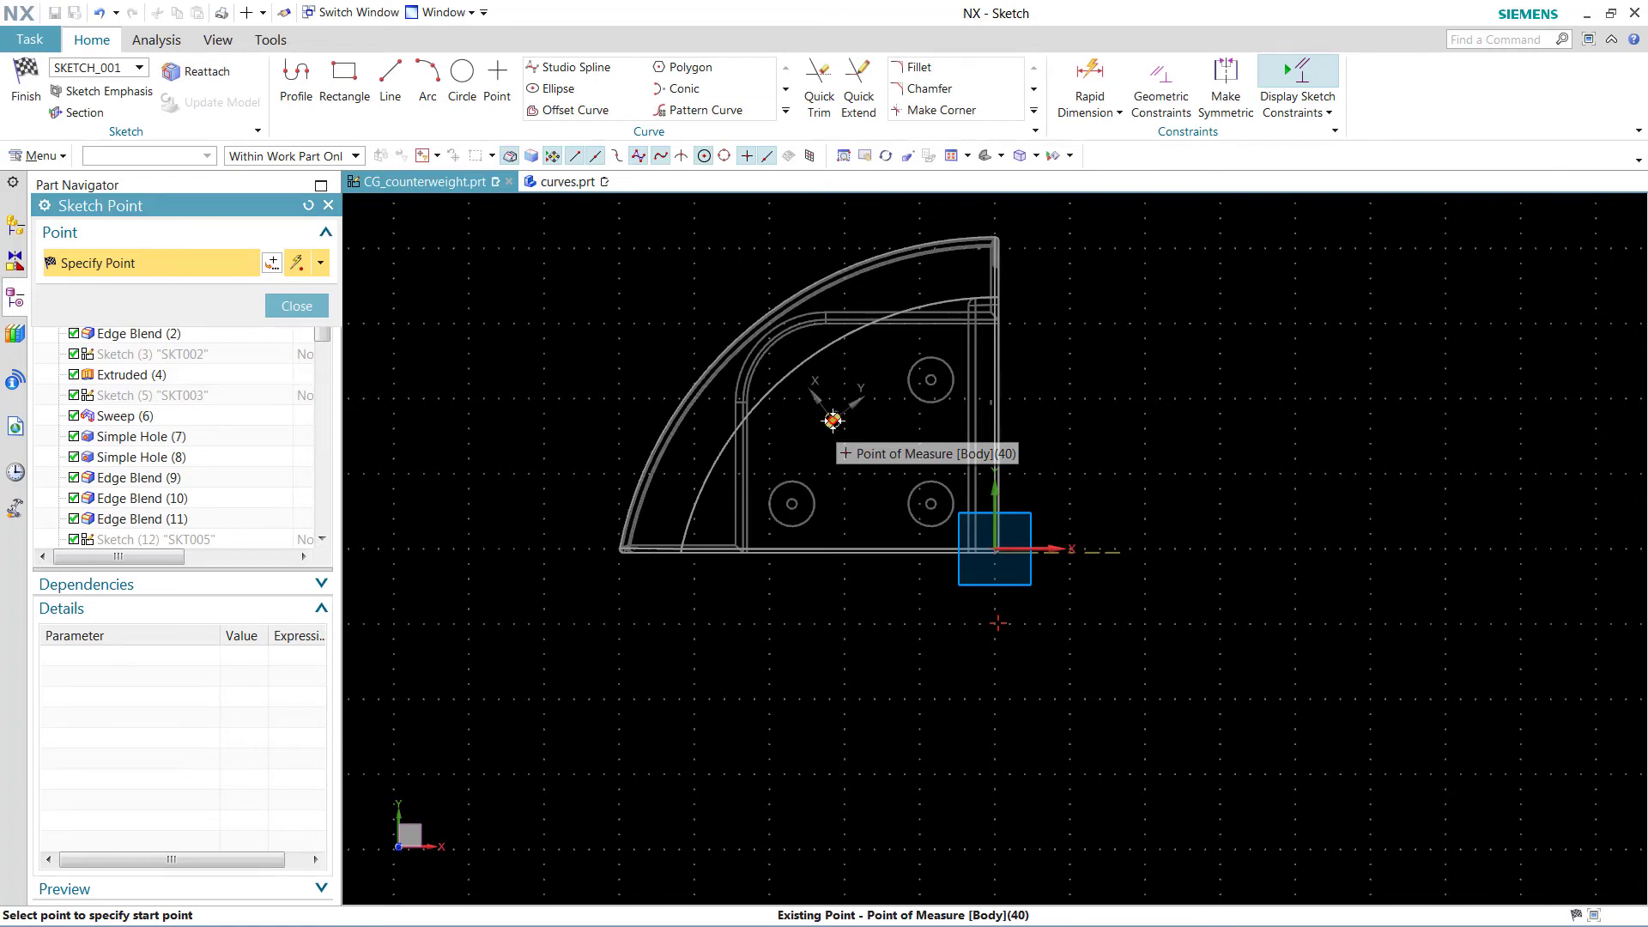
- Place the sketch point on the measured center-of-gravity point and create the simple hole, 2 in diameter and 5 in deep
{"action": "left_click", "coordinate": [833, 420]}
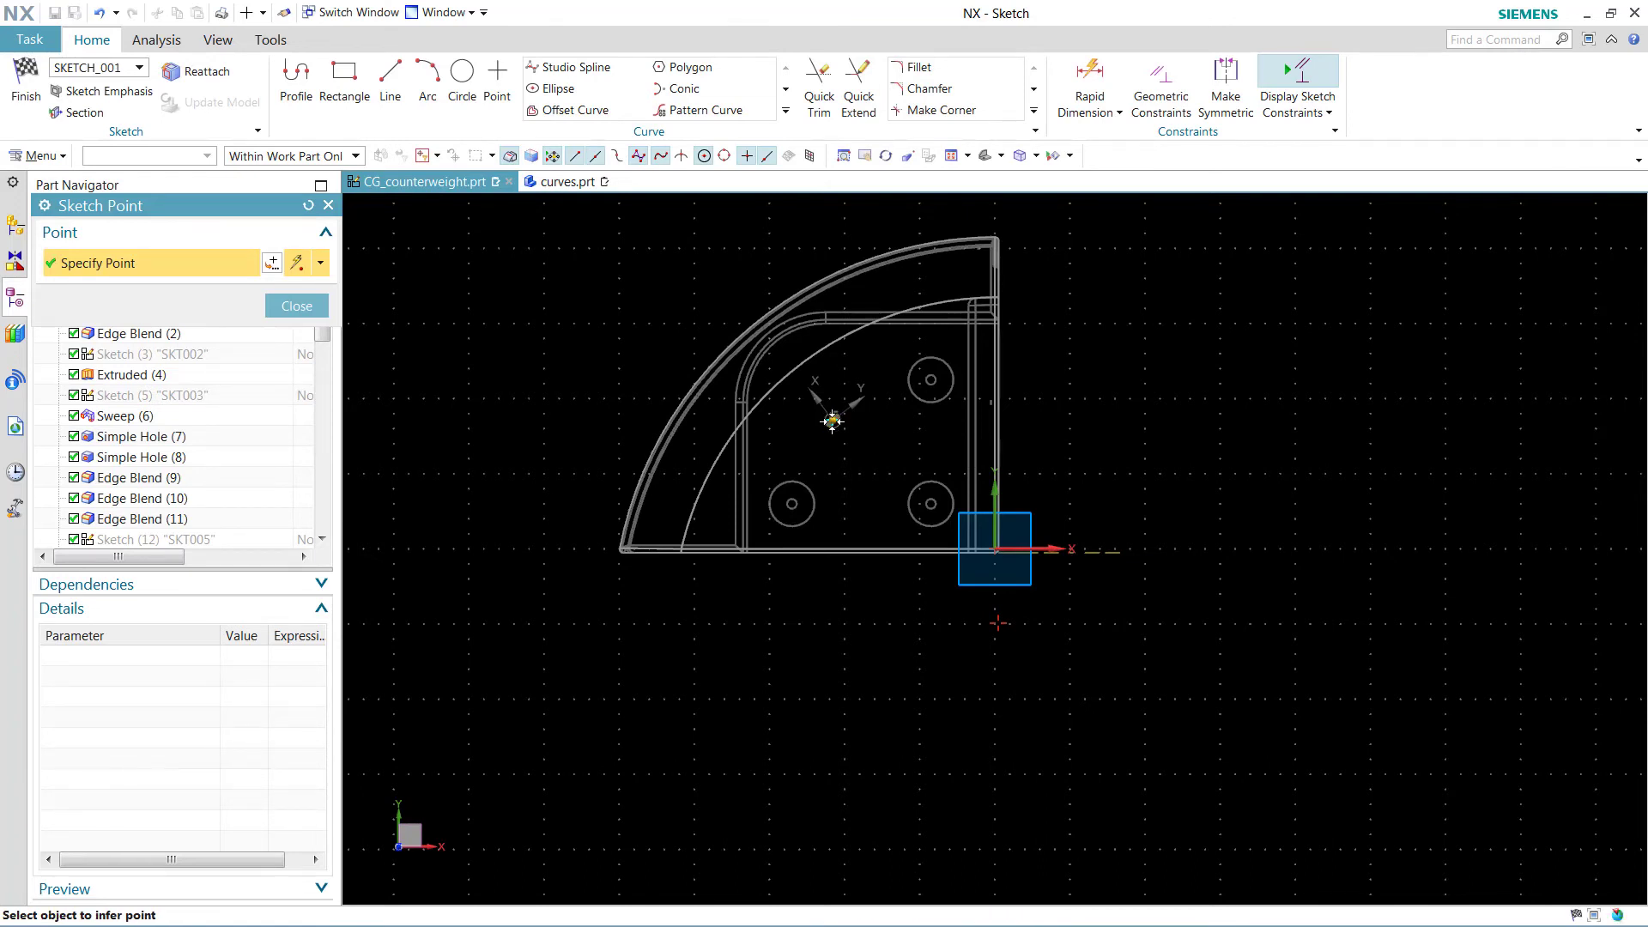
{"action": "left_click", "coordinate": [285, 309]}
{"action": "left_click", "coordinate": [26, 86]}
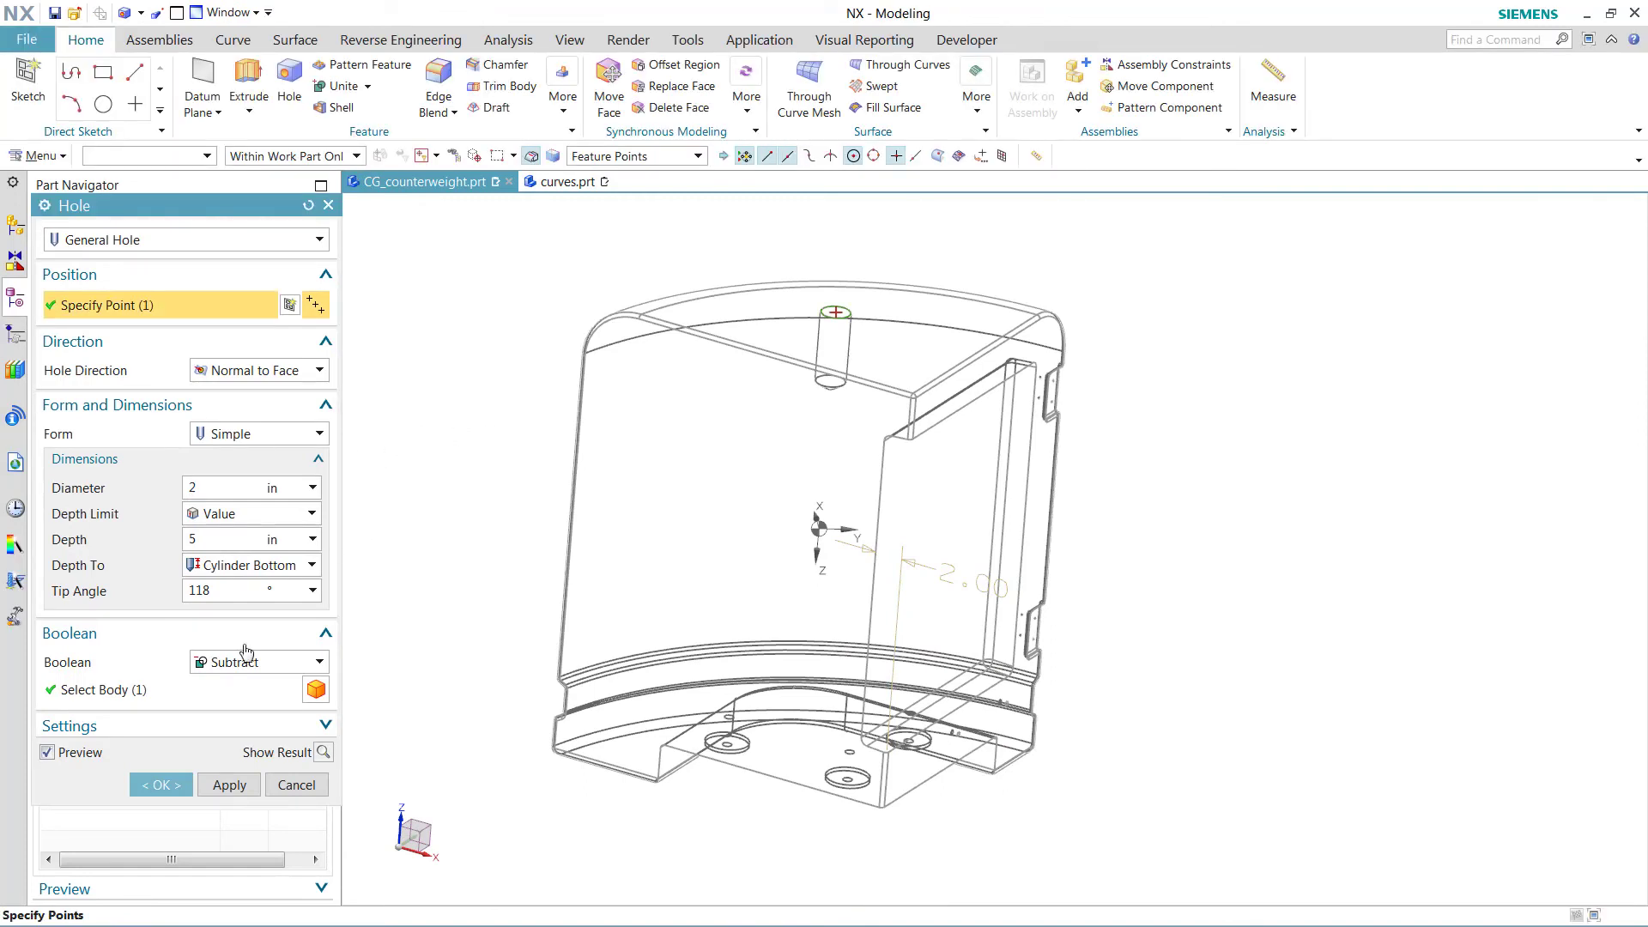
{"action": "left_click", "coordinate": [170, 781]}
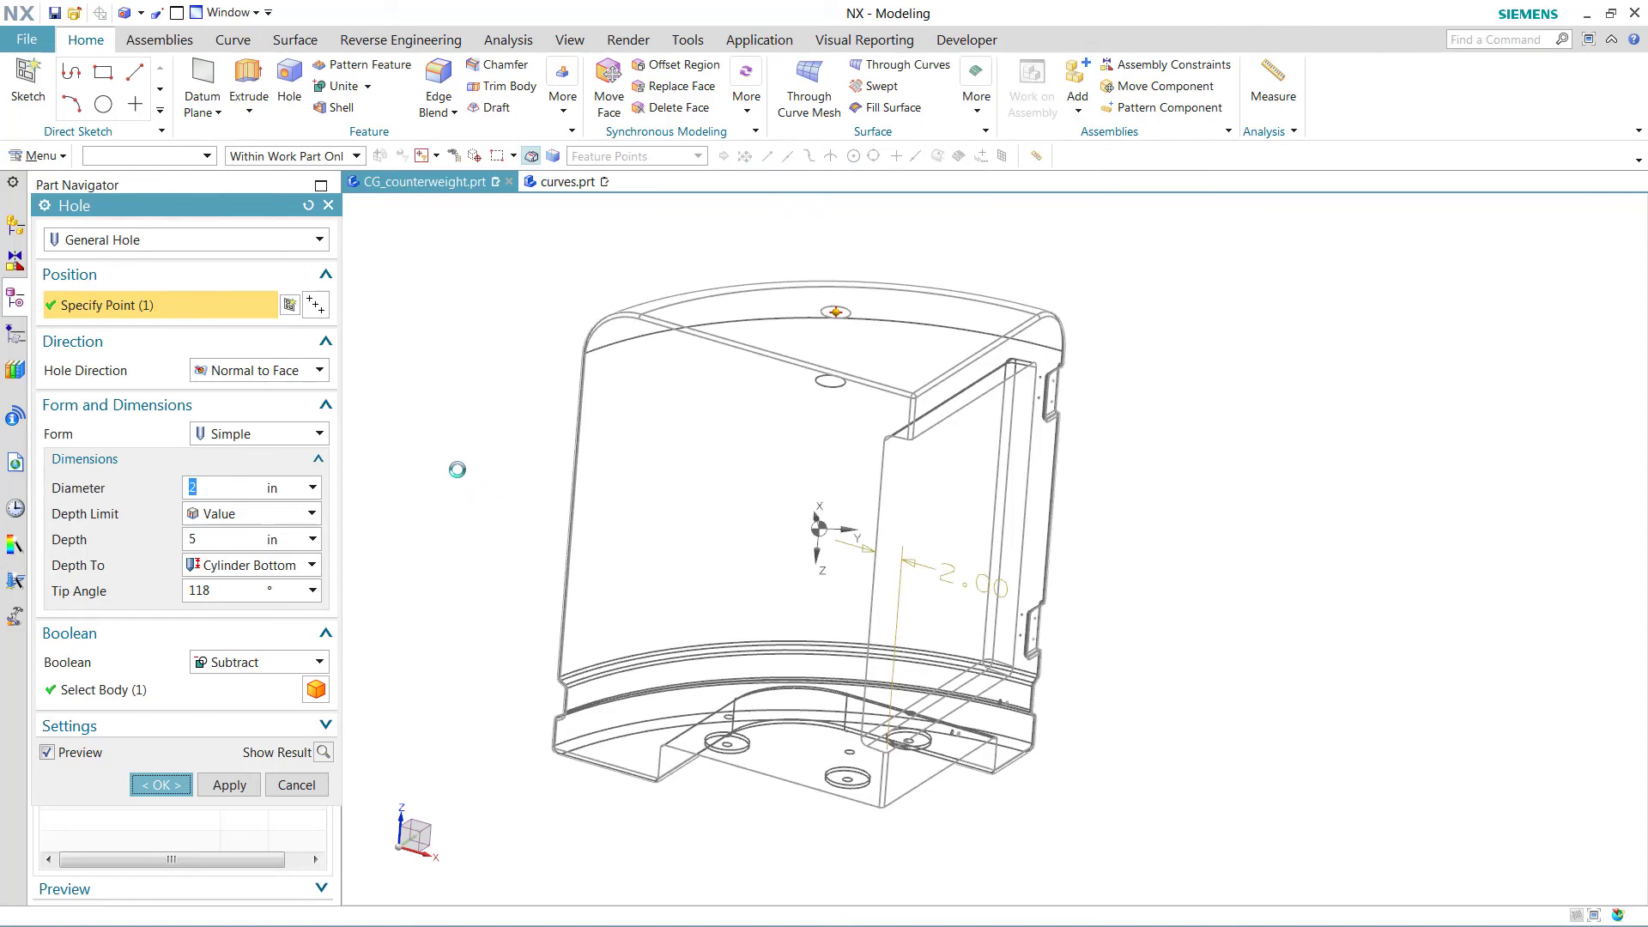
- Examine how the new hole lines up with the center of gravity from above, in both shaded and wireframe display
{"action": "middle_click_drag", "start_coordinate": [462, 421], "coordinate": [688, 435]}
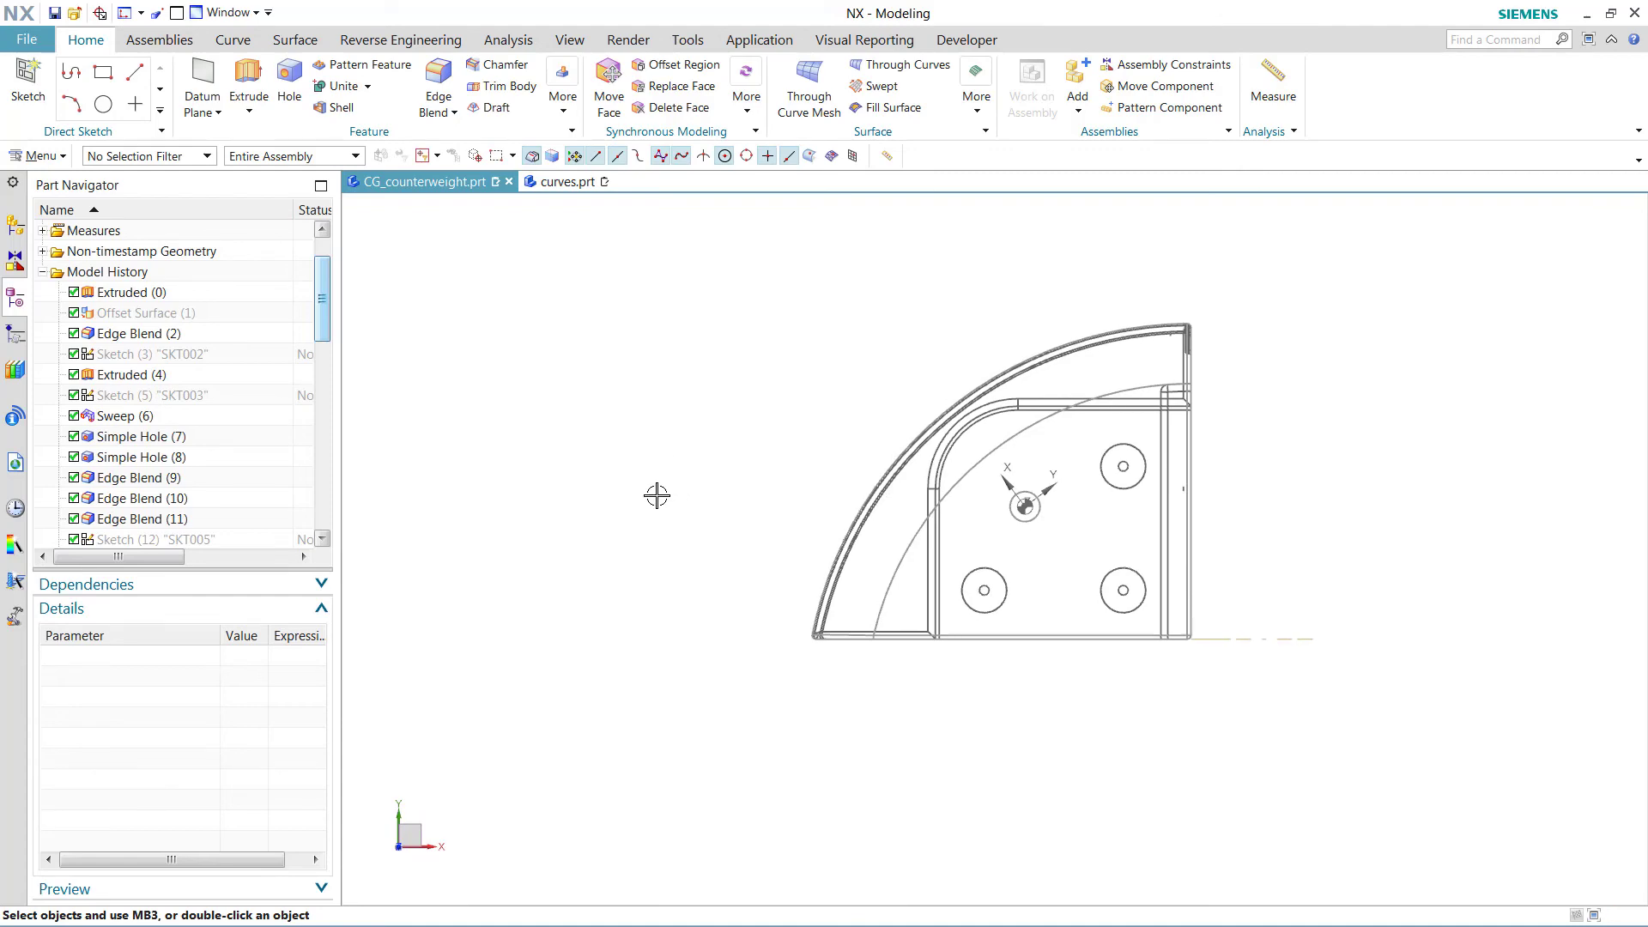
{"action": "mouse_move", "coordinate": [652, 563]}
{"action": "middle_mouse_down"}
{"action": "mouse_move", "coordinate": [707, 501]}
{"action": "mouse_move", "coordinate": [703, 457]}
{"action": "mouse_move", "coordinate": [697, 480]}
{"action": "middle_mouse_up"}
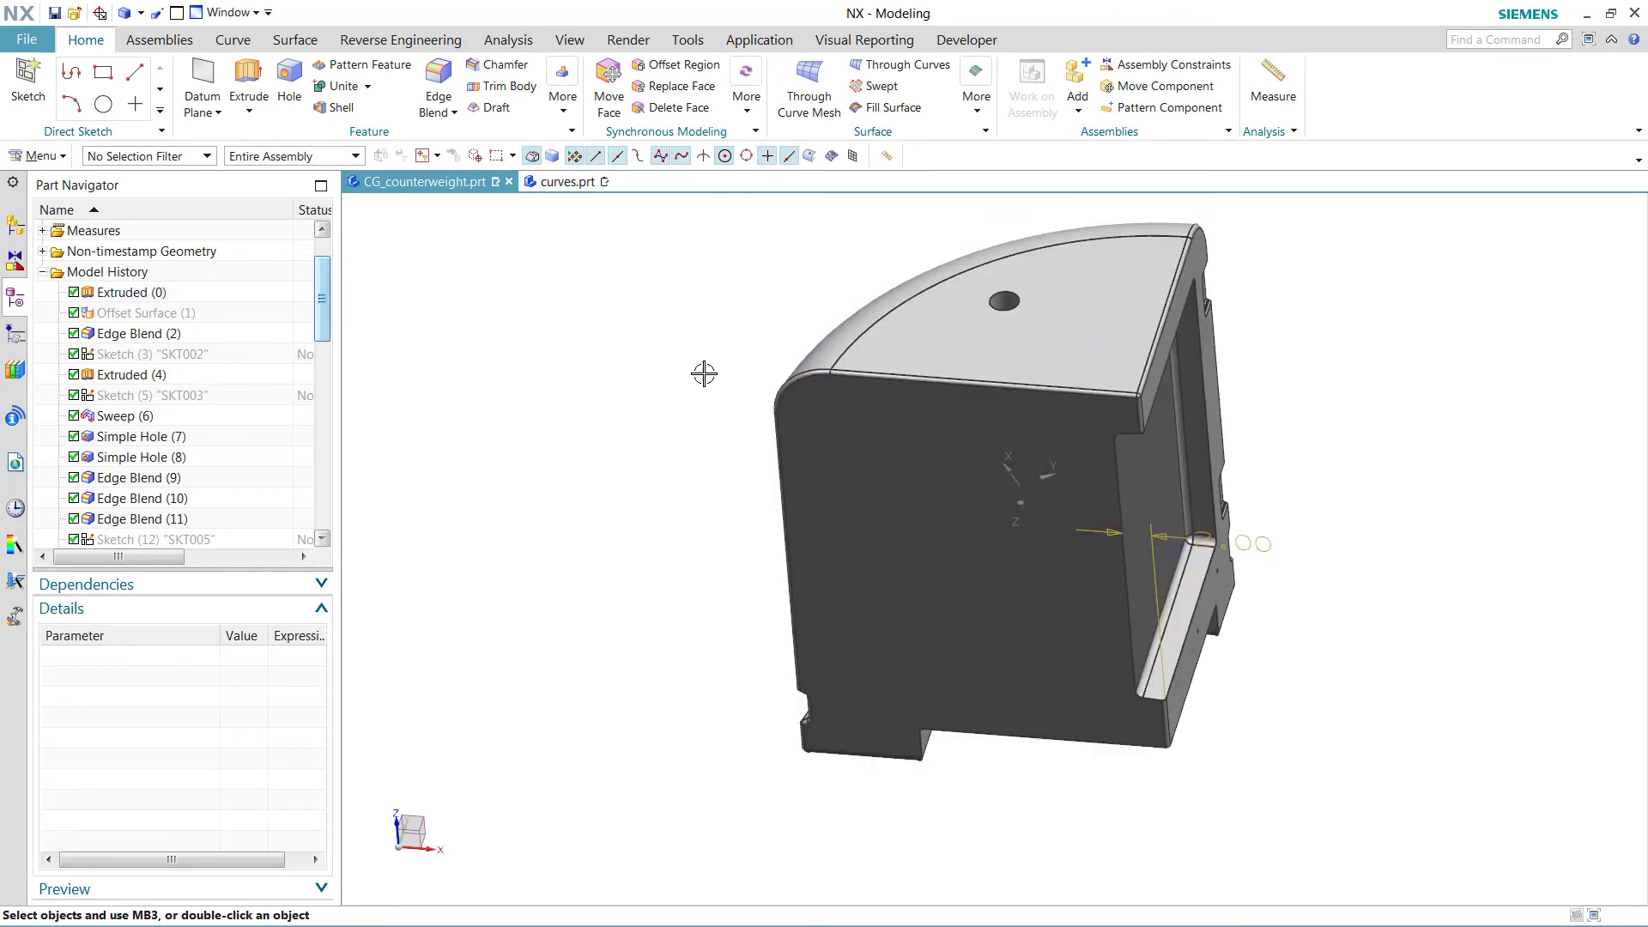
{"action": "middle_click_drag", "start_coordinate": [649, 481], "coordinate": [655, 552]}
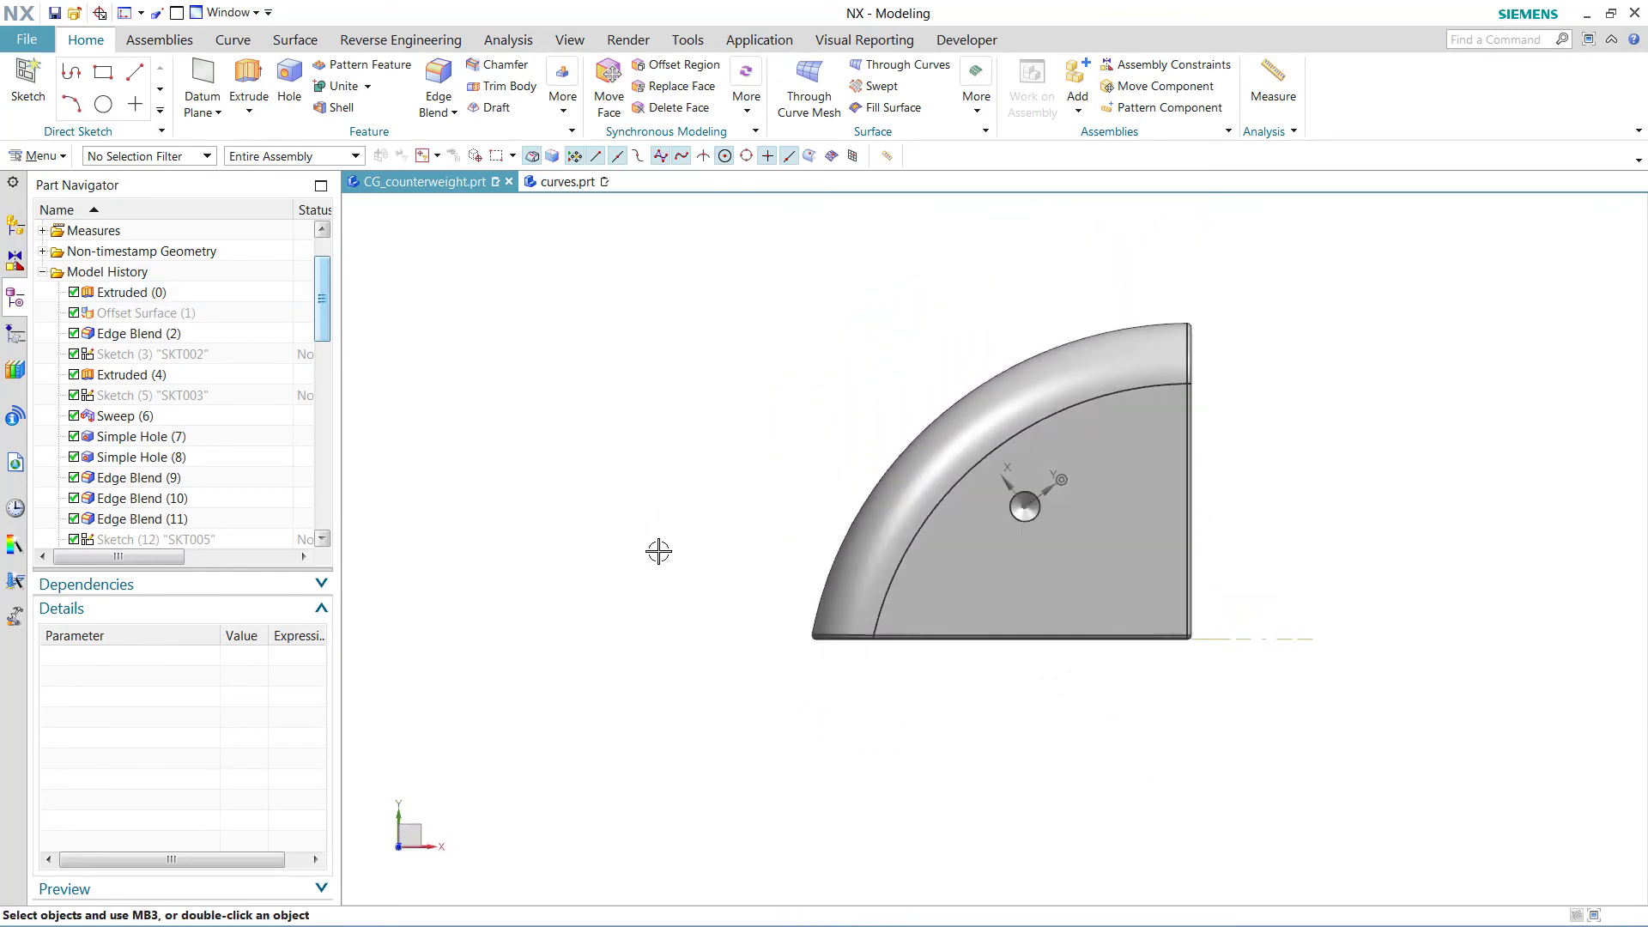
{"action": "right_click_drag", "start_coordinate": [710, 493], "coordinate": [691, 546]}
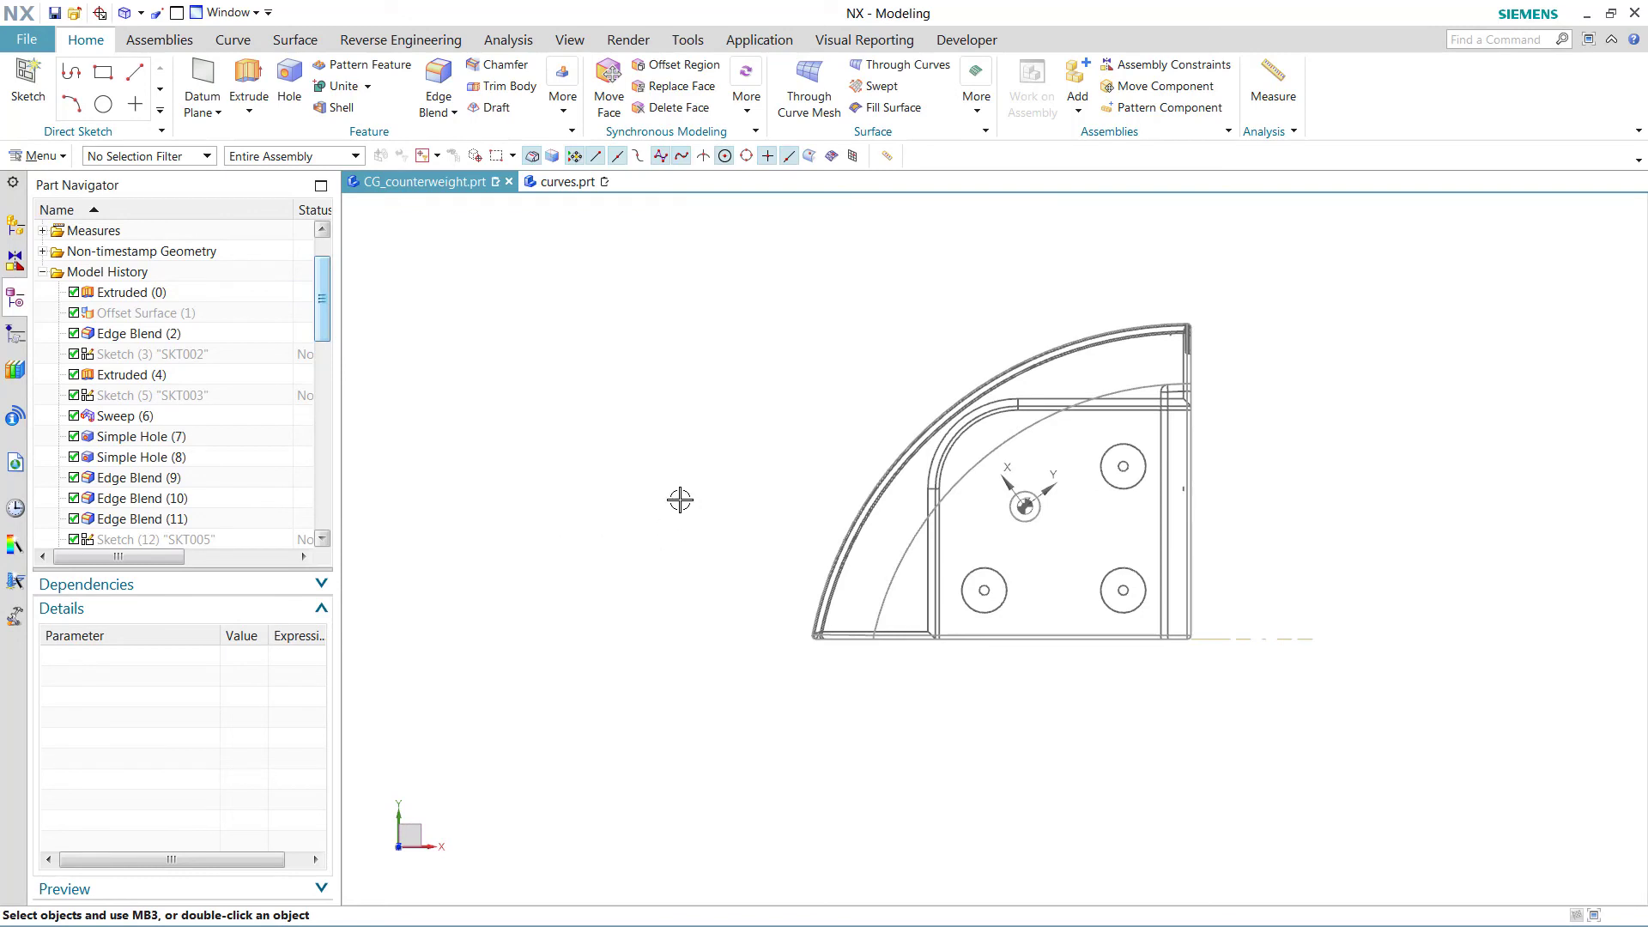
- Edit the CG_counterweight reusable component and apply a pocket depth of 10 in
{"action": "left_click", "coordinate": [14, 225]}
{"action": "right_click", "coordinate": [121, 255]}
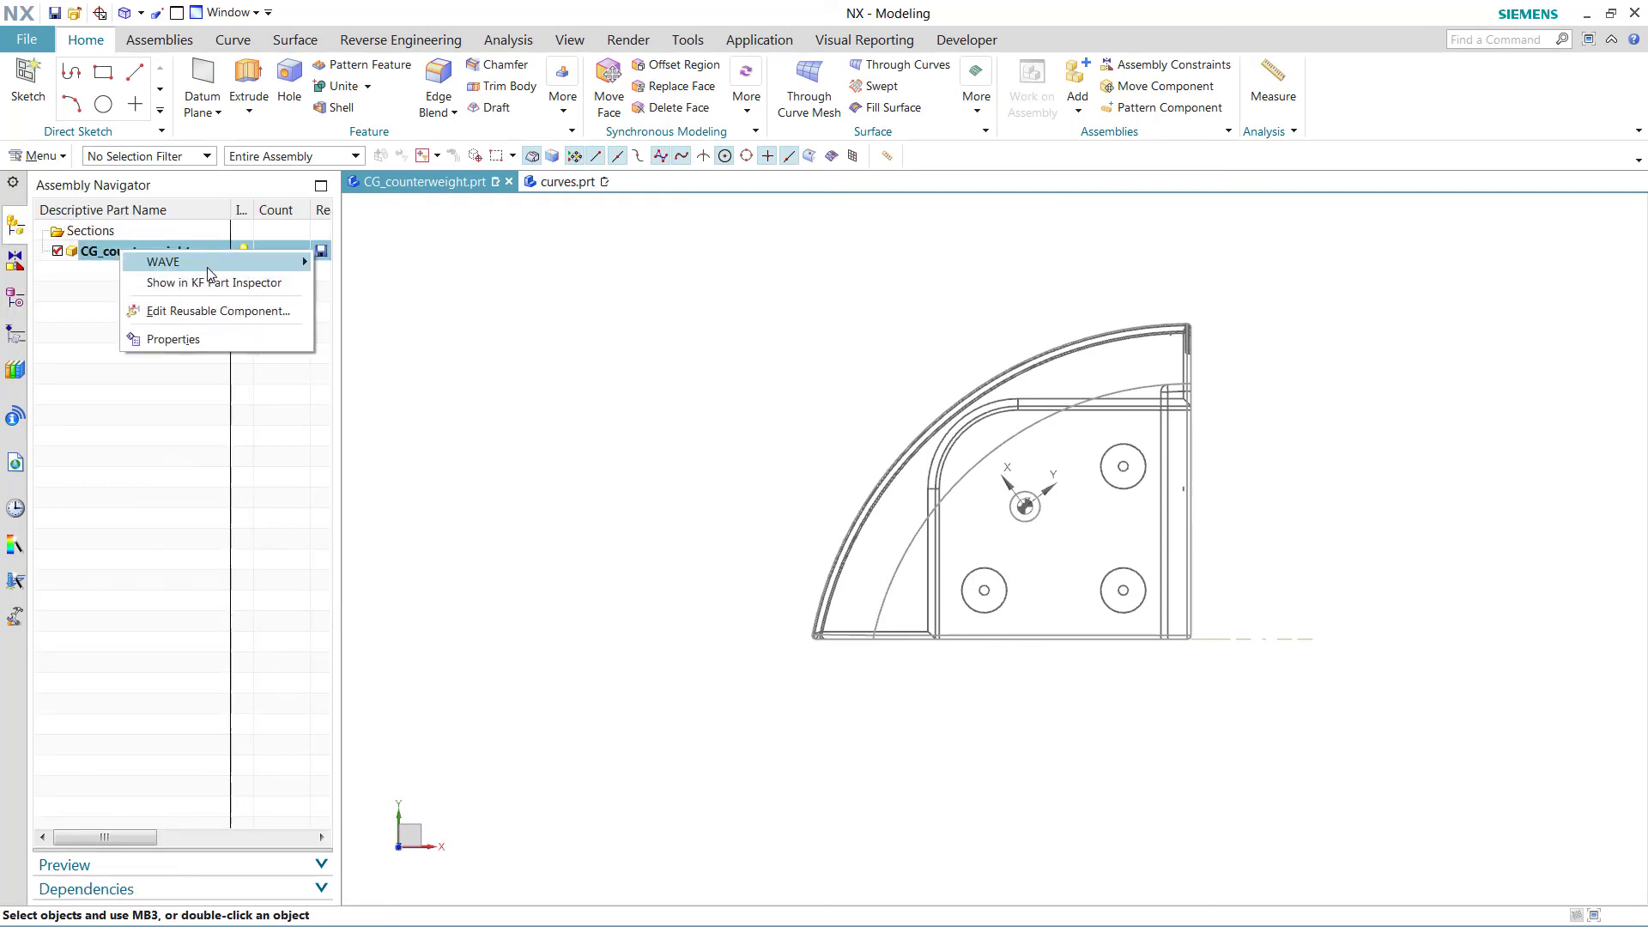
{"action": "left_click", "coordinate": [223, 311]}
{"action": "left_click_drag", "start_coordinate": [270, 205], "coordinate": [580, 244]}
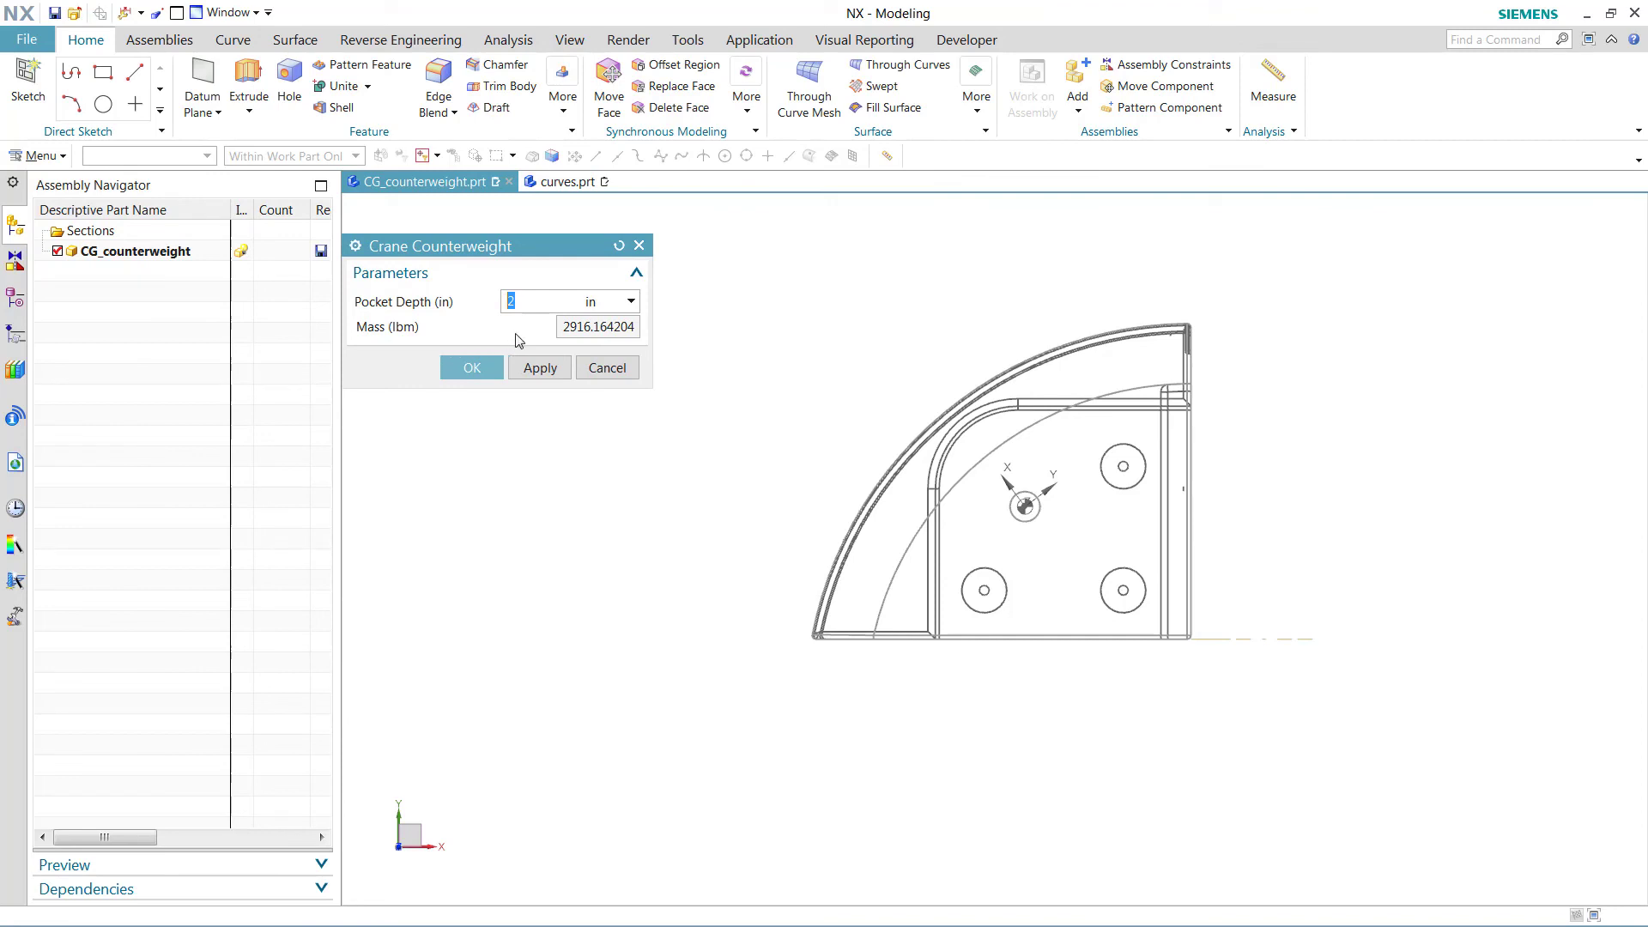
{"action": "left_click", "coordinate": [526, 368]}
{"action": "key", "text": "Return"}
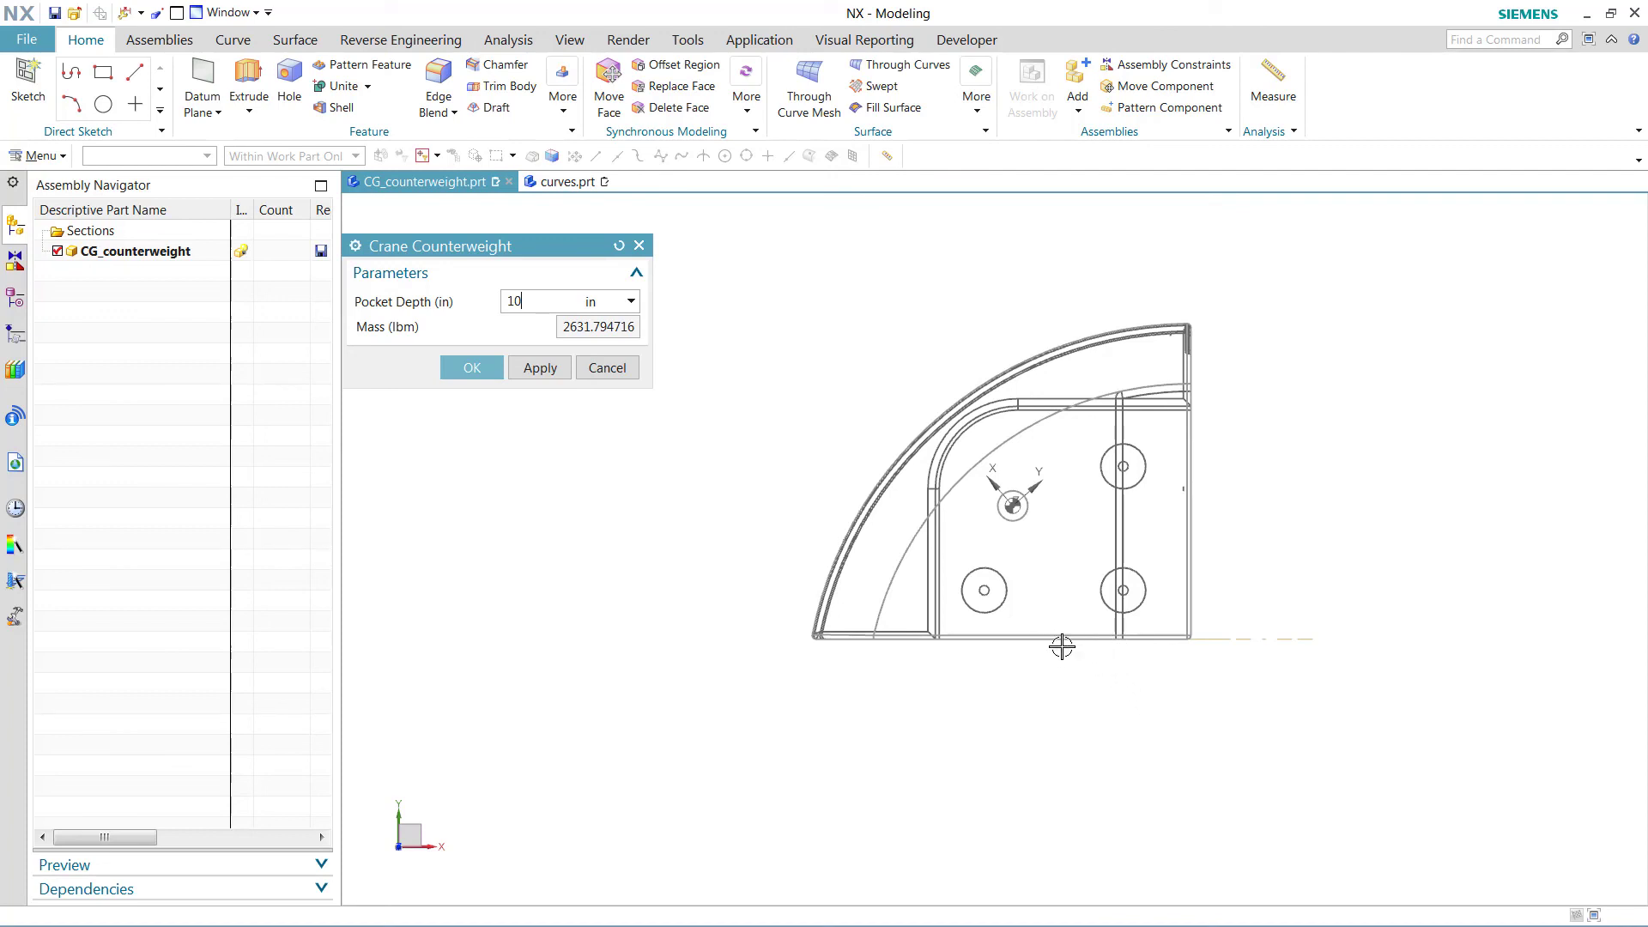
{"action": "key", "text": "Return"}
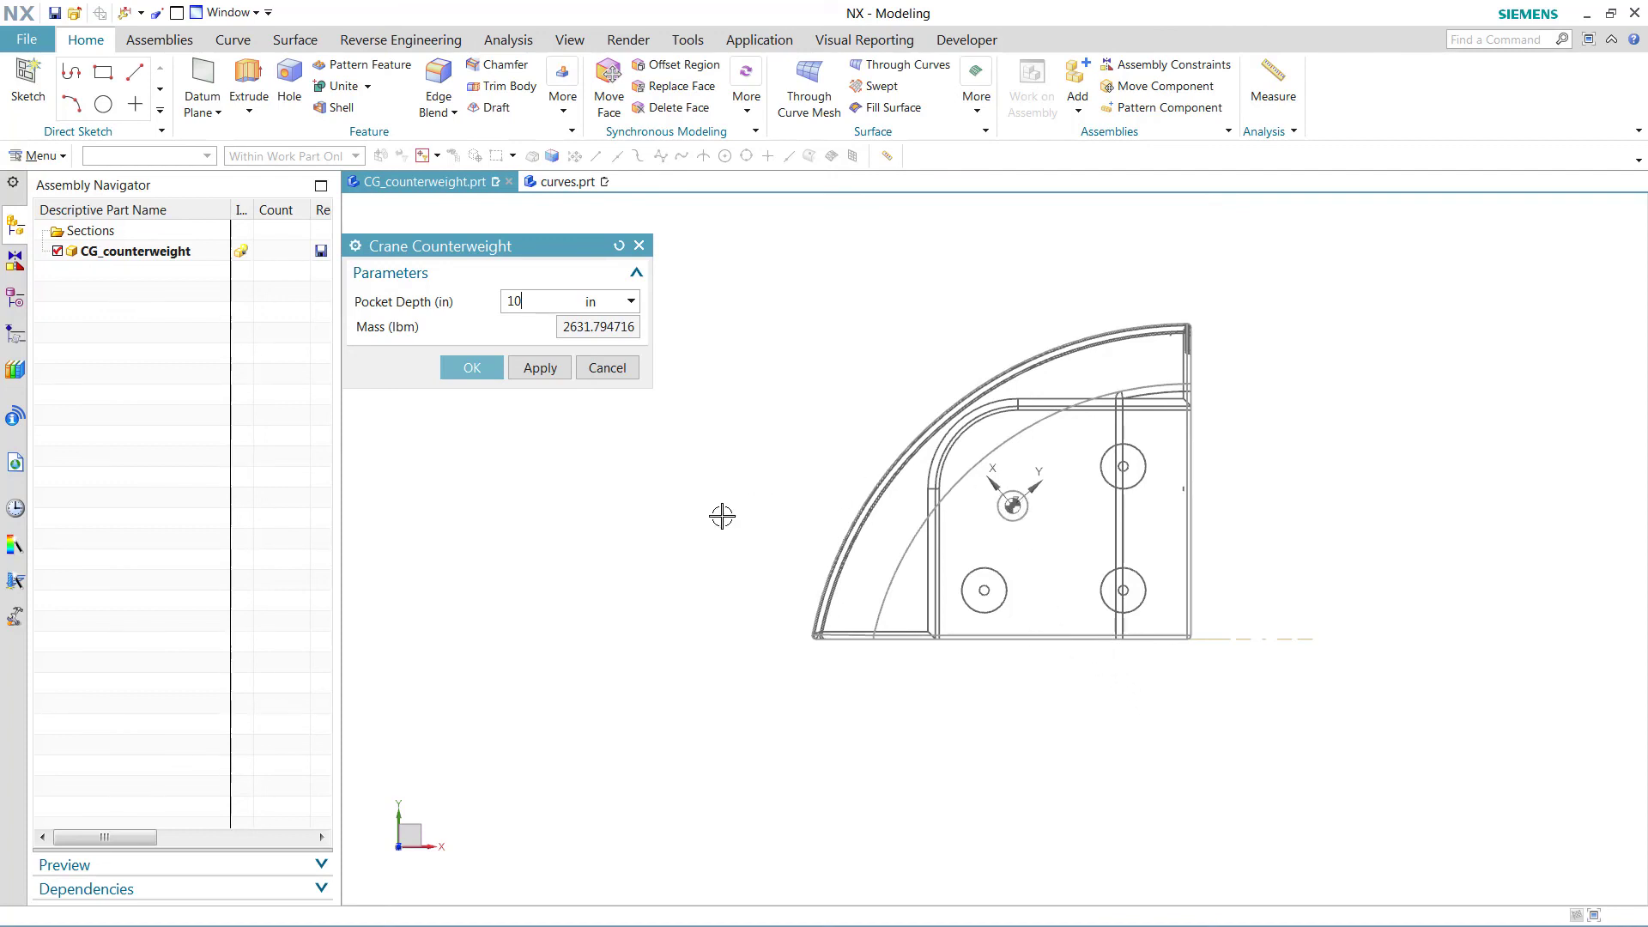